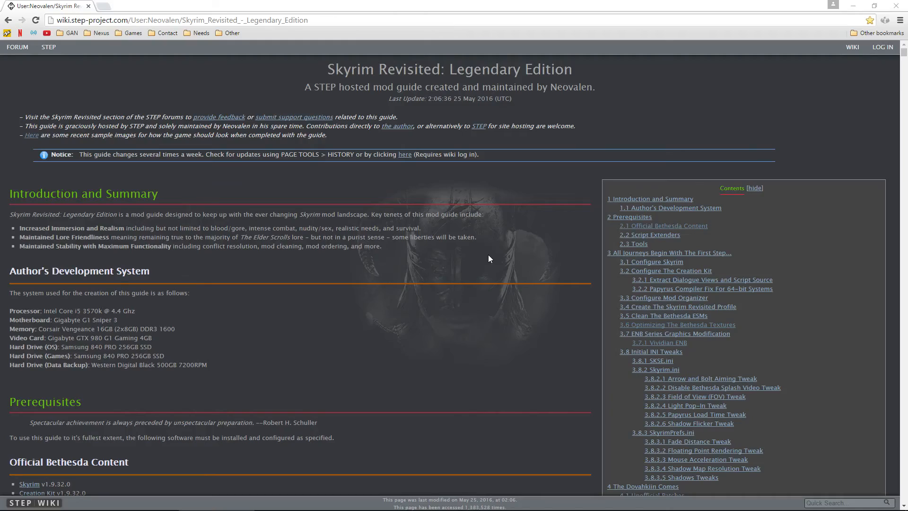
Step: Look through the Skyrim Revisited guide from the introduction down to the Unofficial Patches section
scroll(438, 313, "down", 20)
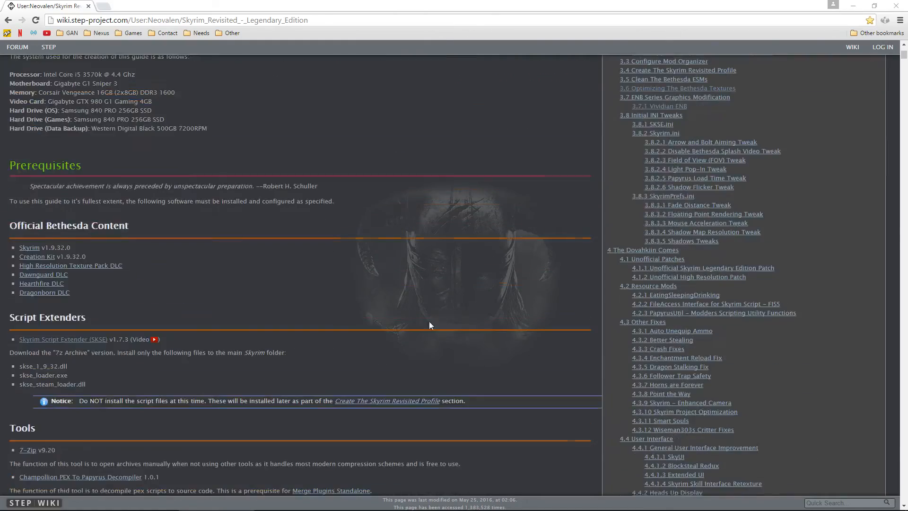
scroll(396, 365, "down", 20)
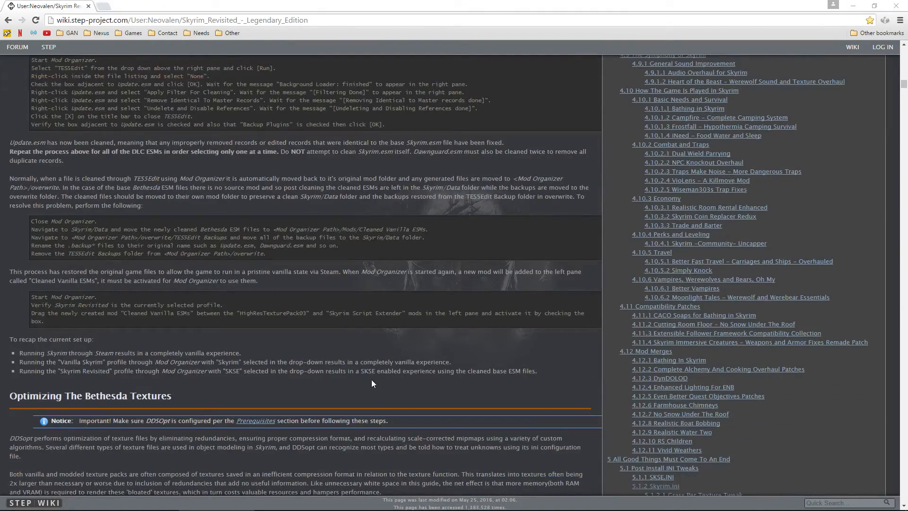
scroll(370, 381, "up", 1)
scroll(332, 389, "down", 20)
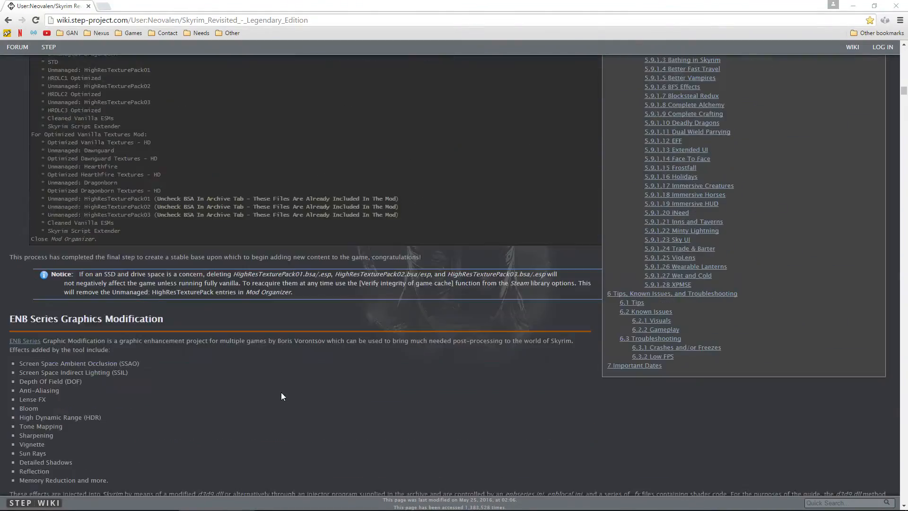
scroll(280, 396, "down", 9)
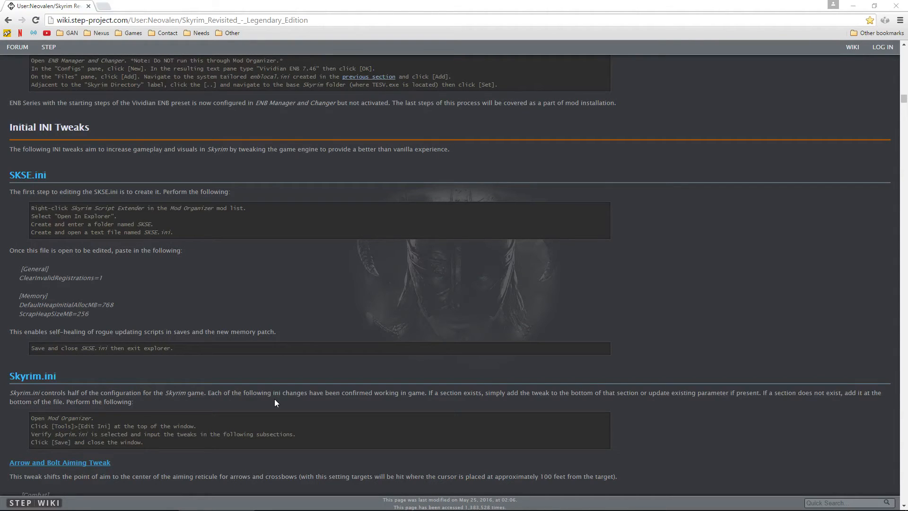
scroll(224, 351, "down", 8)
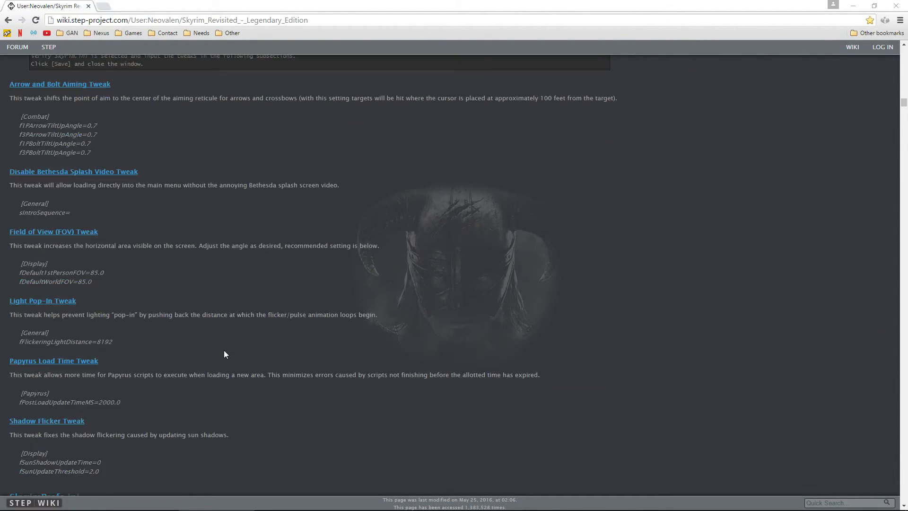
scroll(224, 354, "down", 20)
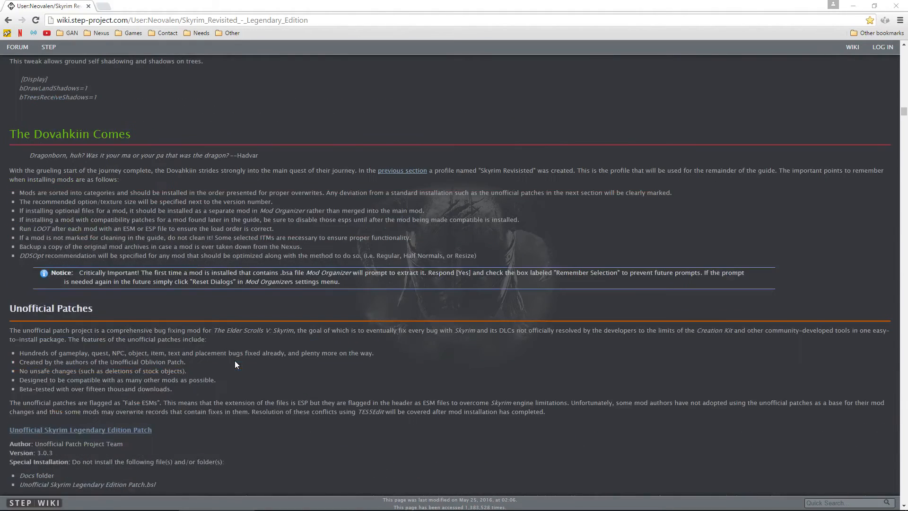
scroll(235, 364, "down", 3)
scroll(189, 258, "down", 3)
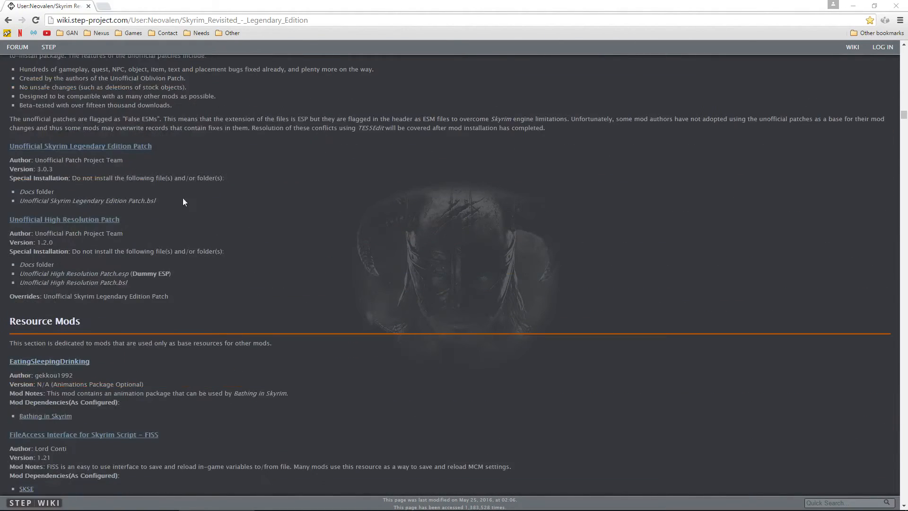
Step: Examine the mod entries listed in the guide's Resource Mods section
scroll(186, 322, "down", 3)
scroll(206, 321, "down", 3)
scroll(208, 325, "up", 3)
left_click_drag(158, 458, 9, 177)
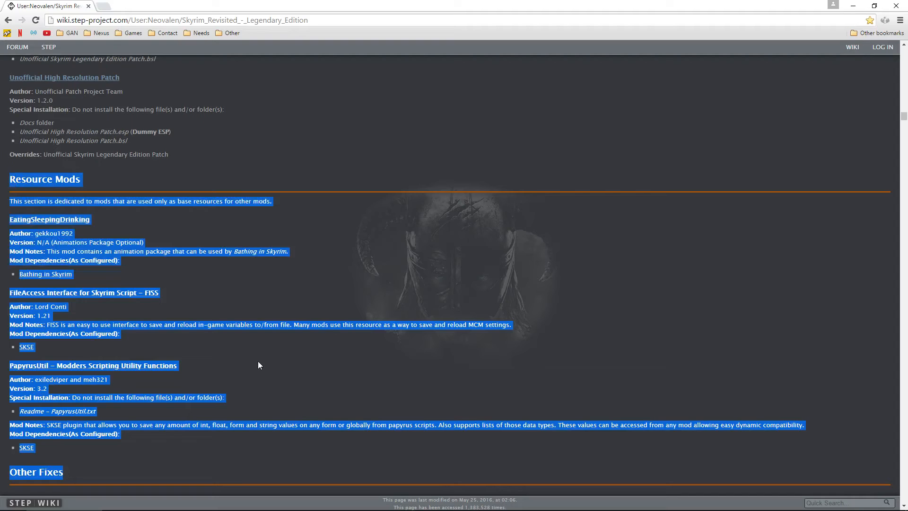
left_click(242, 321)
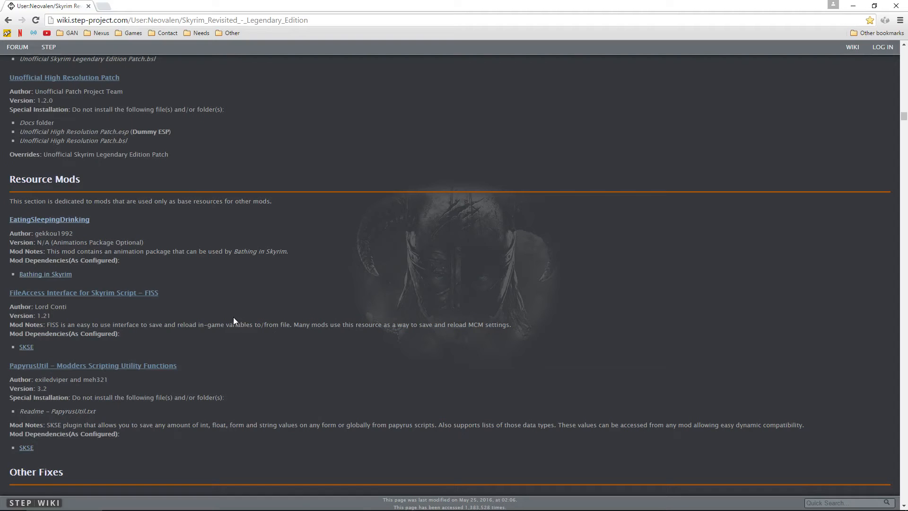
Step: Open the FileAccess Interface for Skyrim Script - FISS page separately, review its description and requirements, and close it
right_click(118, 293)
left_click(140, 300)
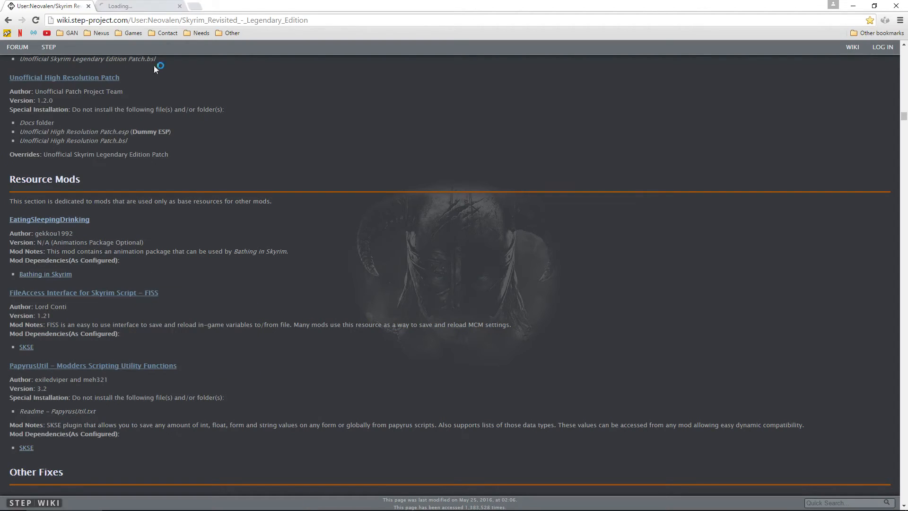
left_click(149, 7)
scroll(163, 308, "down", 6)
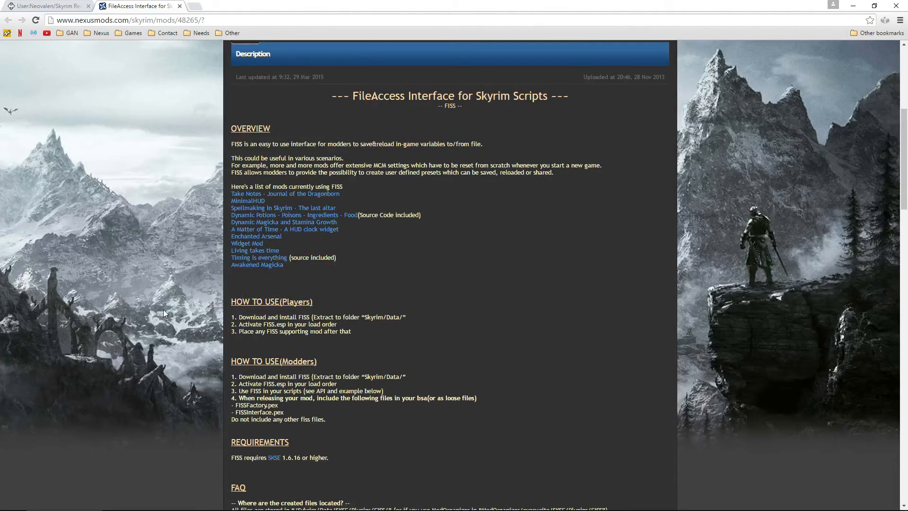
scroll(164, 310, "down", 3)
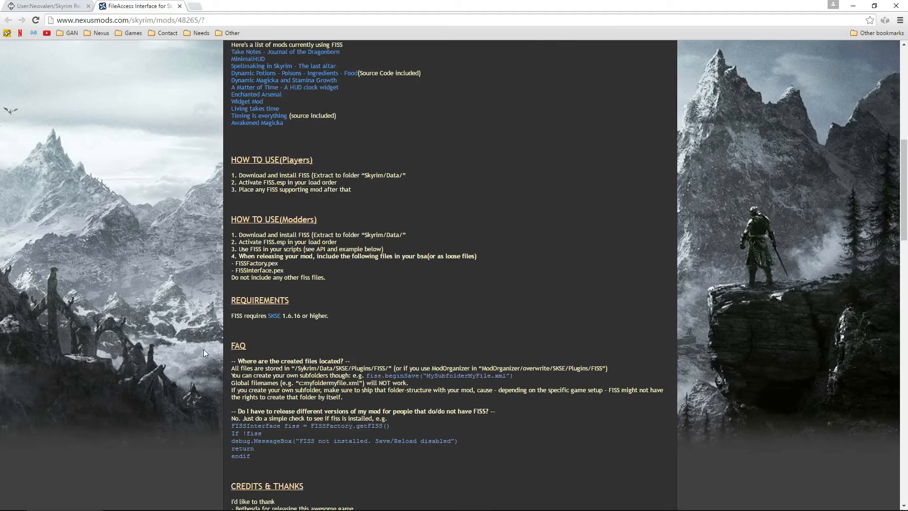
scroll(203, 349, "up", 7)
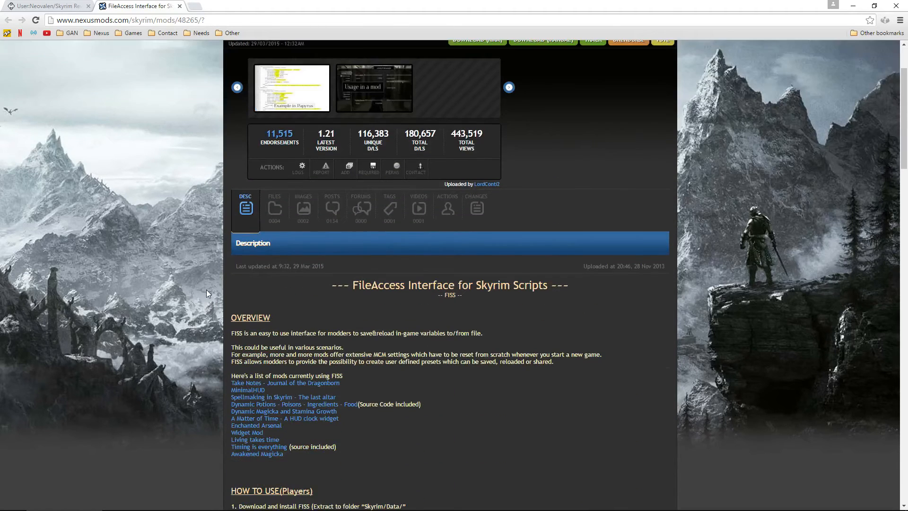
left_click(179, 6)
Step: Look back through the guide's setup sections and table of contents, from Resource Mods up to the beginning
scroll(279, 333, "up", 2)
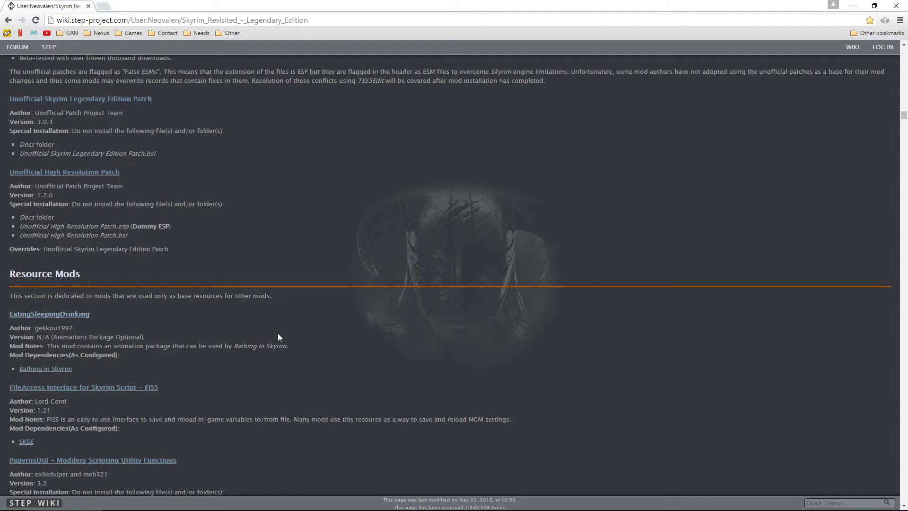
scroll(277, 333, "down", 7)
scroll(277, 333, "up", 6)
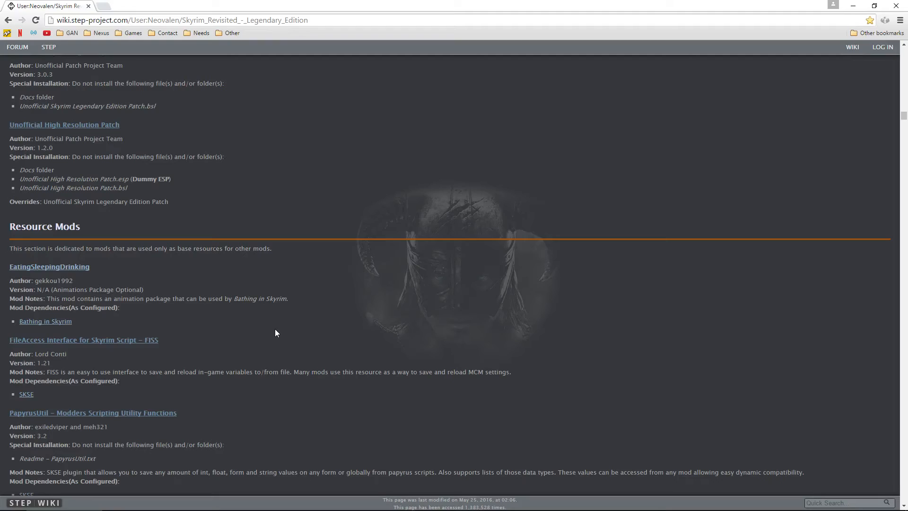
scroll(275, 329, "up", 20)
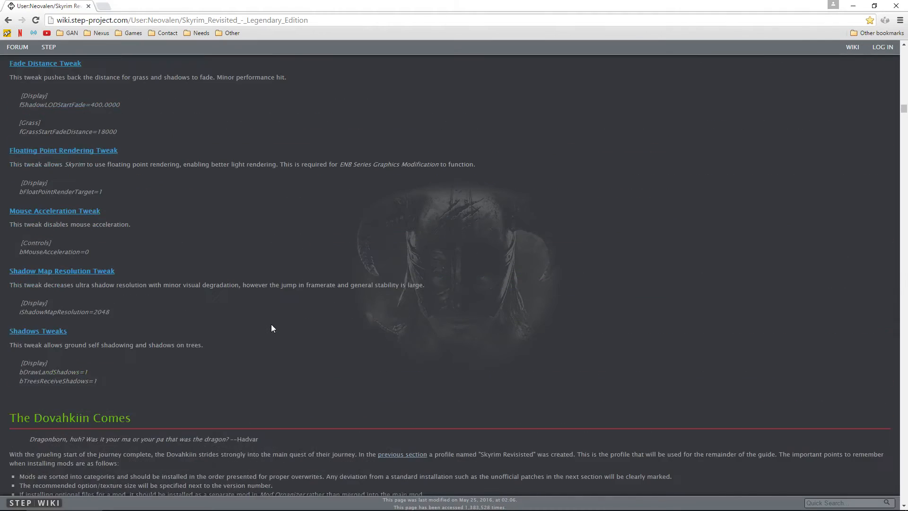
scroll(258, 334, "up", 20)
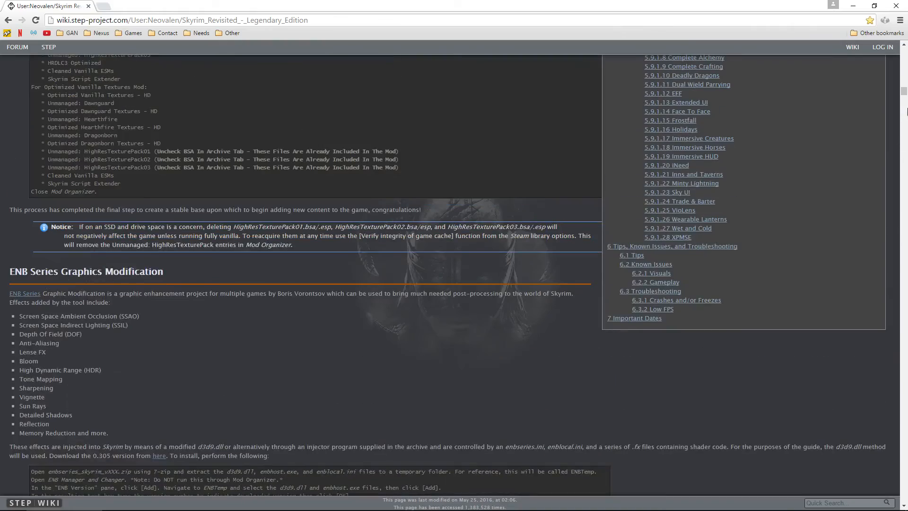
scroll(704, 303, "down", 4)
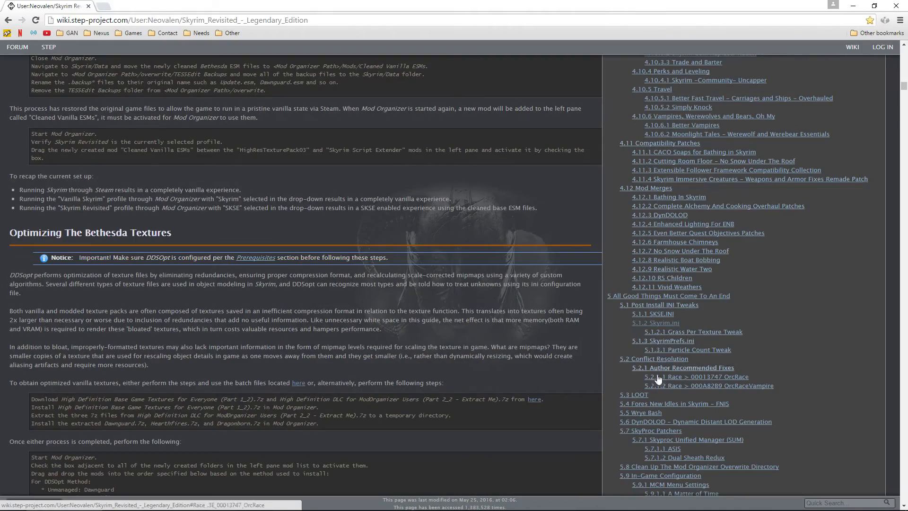
scroll(622, 261, "up", 6)
scroll(622, 268, "up", 12)
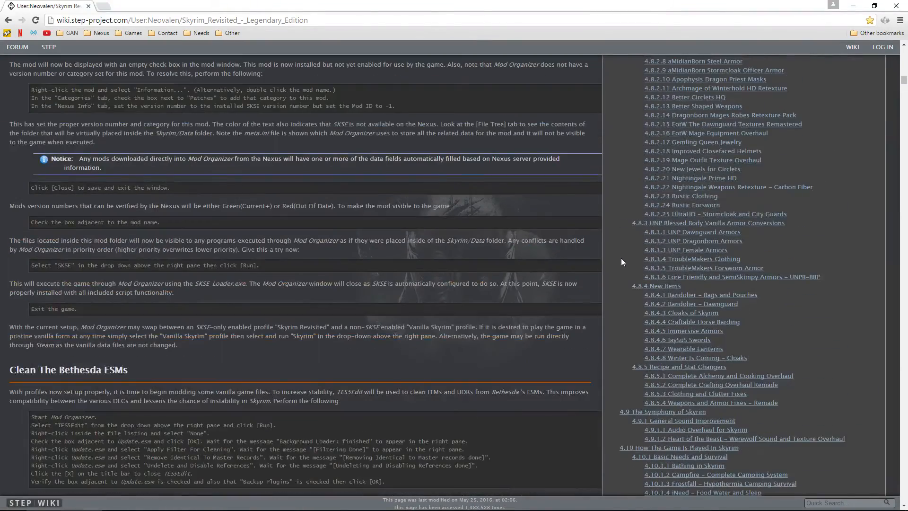
scroll(617, 240, "up", 2)
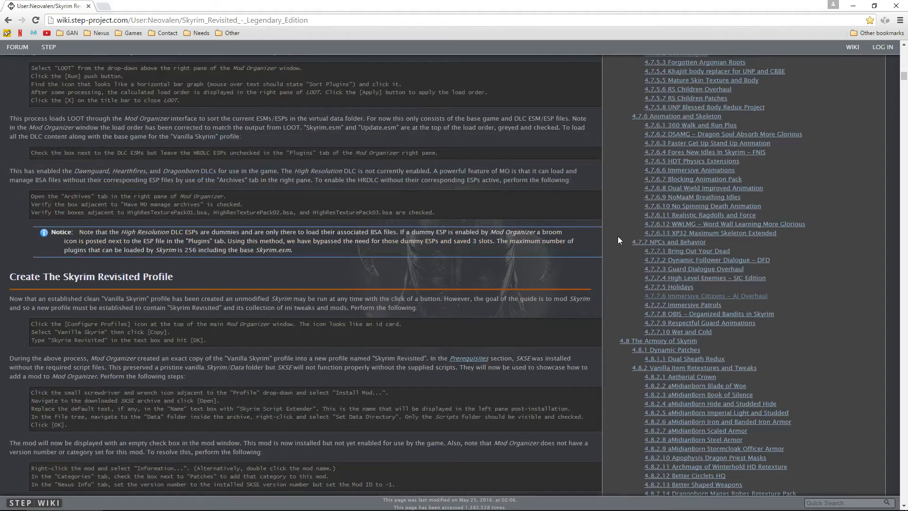
scroll(617, 237, "up", 4)
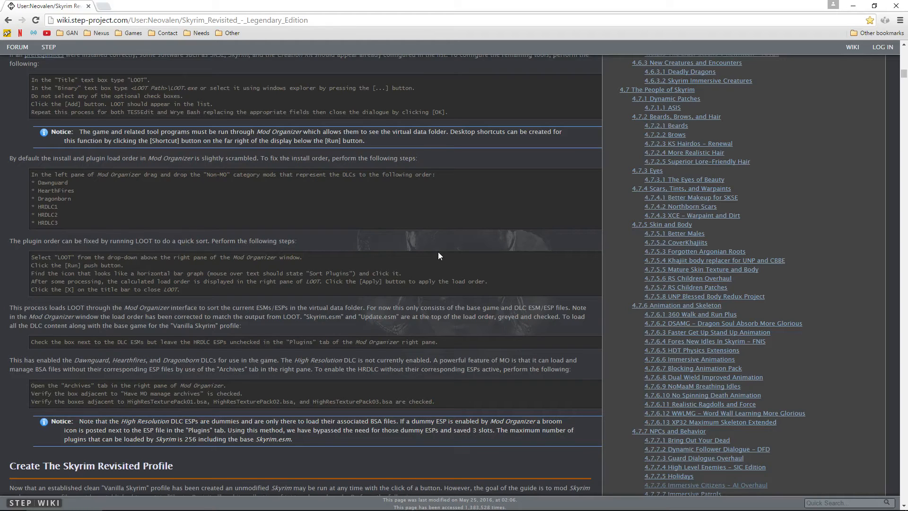
scroll(438, 255, "up", 12)
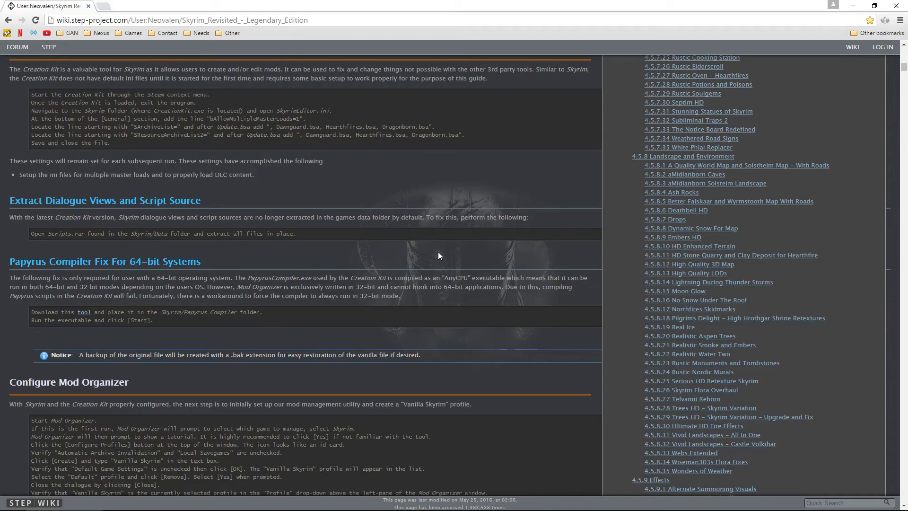
left_click_drag(903, 67, 903, 51)
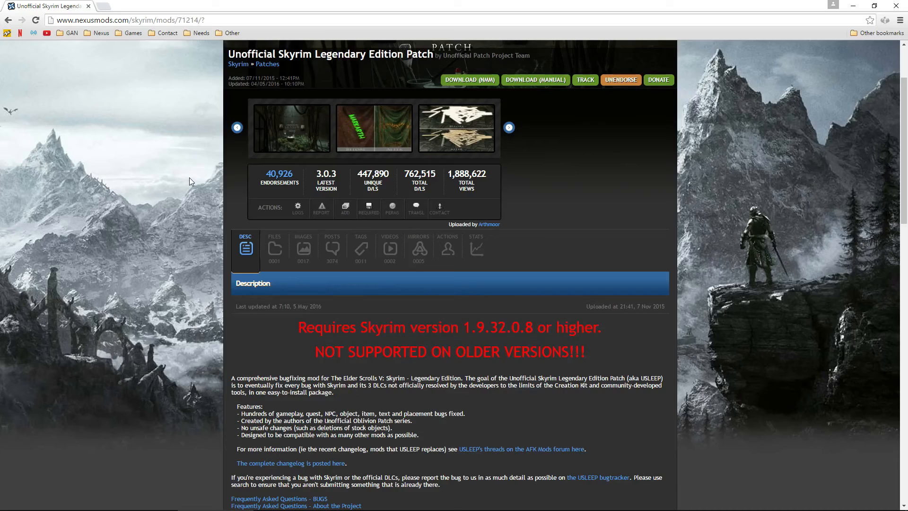
Step: Download the Unofficial Skyrim Legendary Edition Patch main file with the mod manager, skipping the donation
left_click(274, 251)
scroll(154, 327, "down", 2)
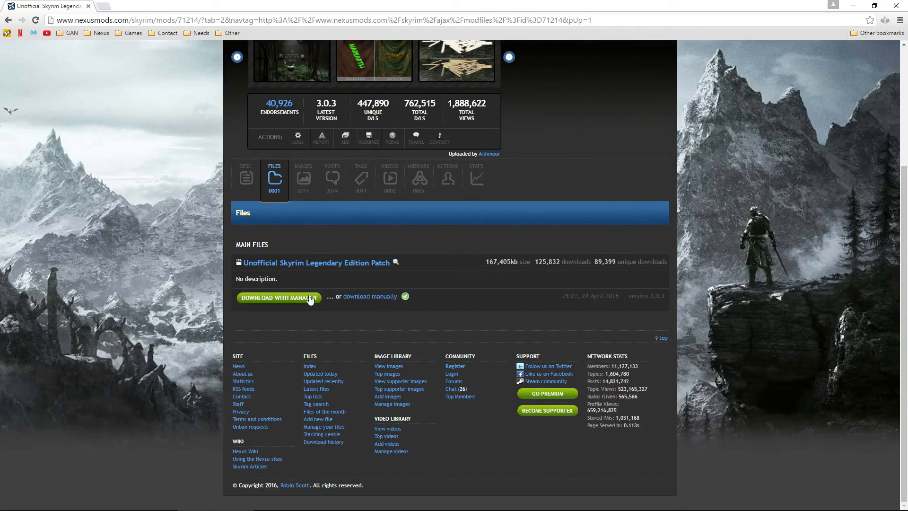
left_click(279, 298)
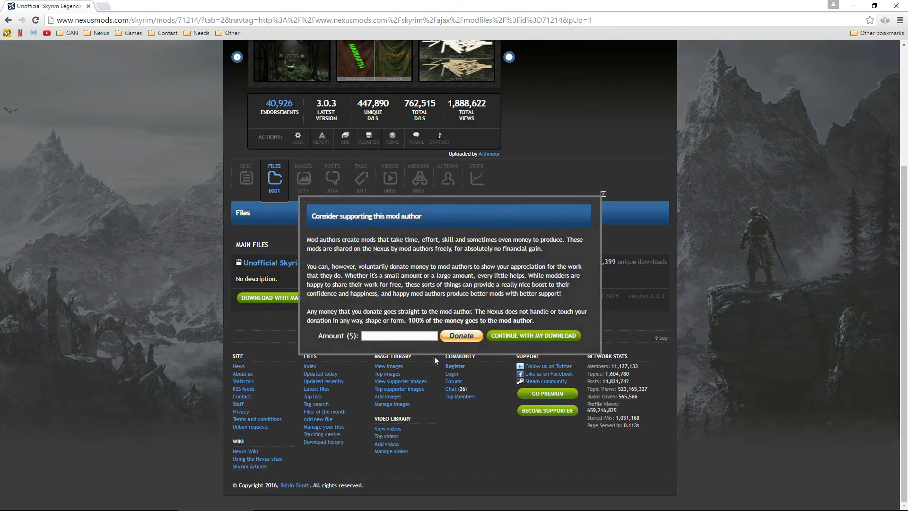
left_click(505, 336)
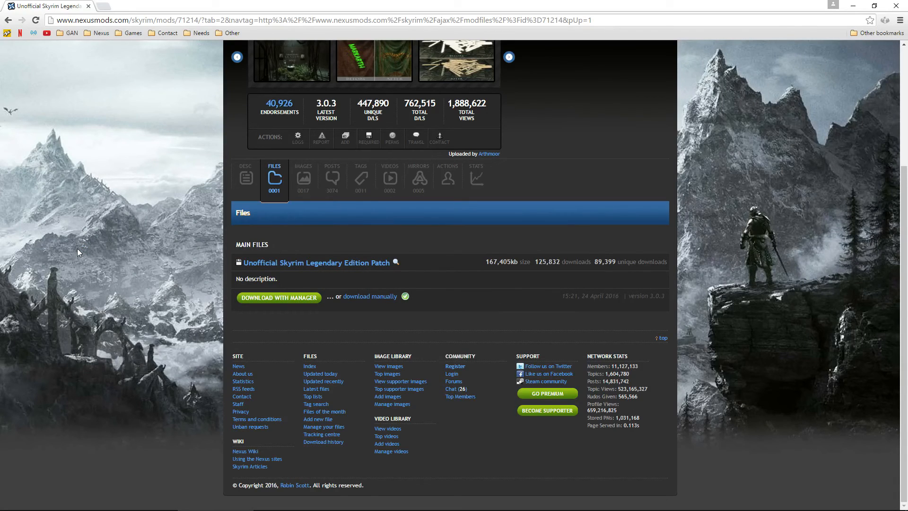
Step: Switch to Mod Organizer and start a manual installation of the downloaded Unofficial Skyrim Legendary Edition Patch
left_click(544, 501)
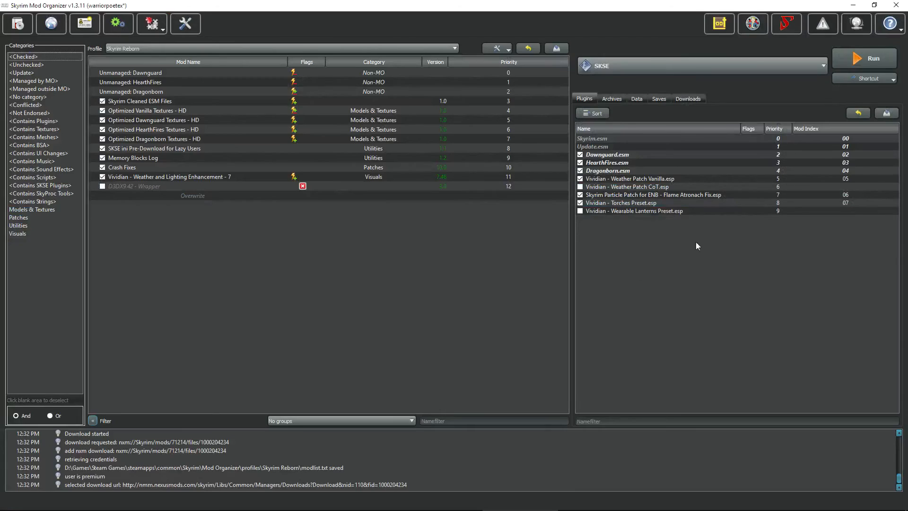
left_click(680, 100)
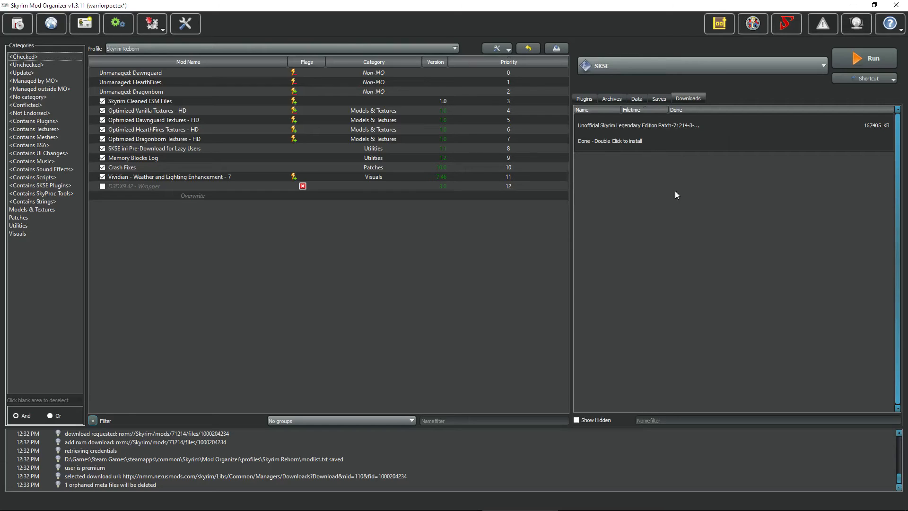
double_click(644, 137)
left_click_drag(509, 263, 466, 109)
left_click(475, 232)
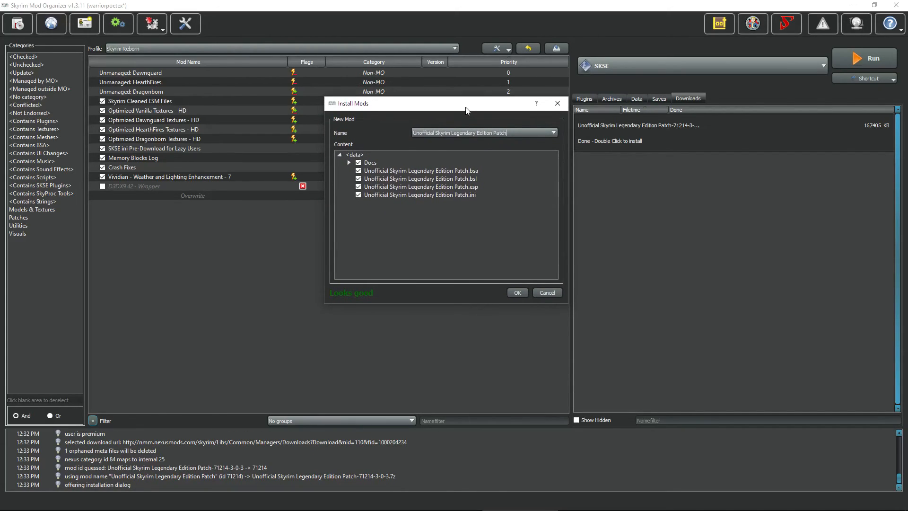
Step: Exclude the Docs folder and Unofficial Skyrim Legendary Edition Patch.bsl, and install the mod
left_click(359, 163)
left_click(358, 178)
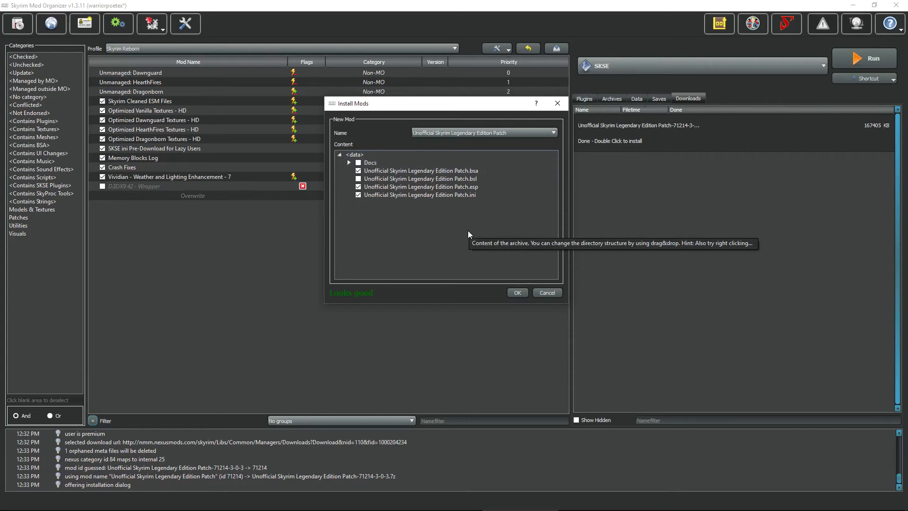
left_click(516, 292)
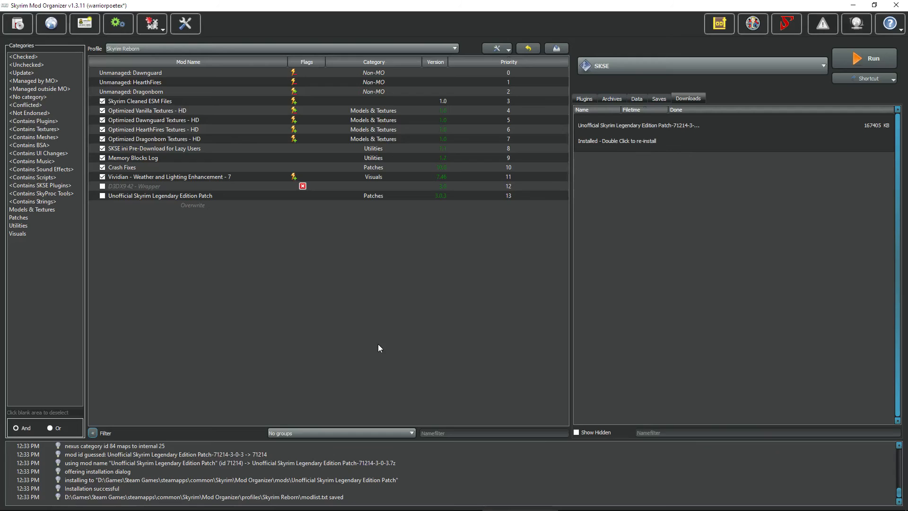
Step: Enable the Unofficial Skyrim Legendary Edition Patch and move it directly above Vividian - Weather and Lighting Enhancement, at priority 11
left_click(103, 195)
left_click(294, 196)
left_click_drag(295, 198, 294, 176)
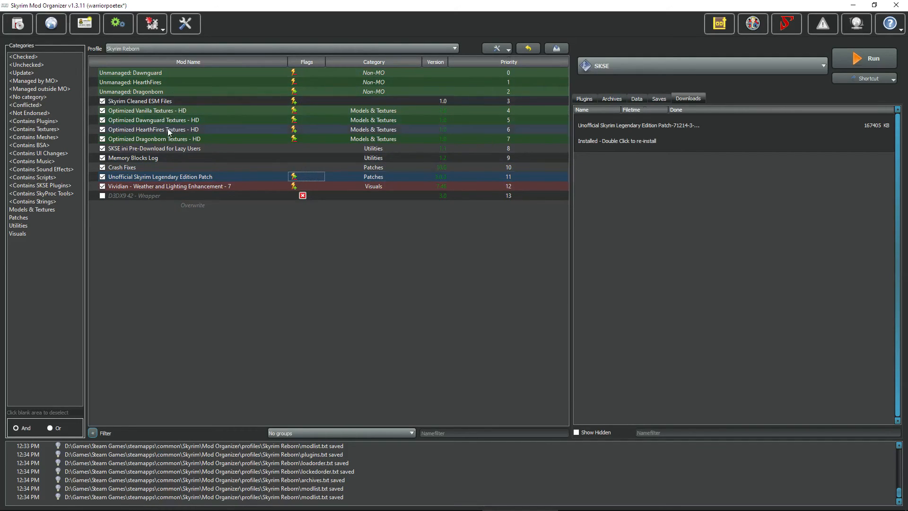
left_click(207, 187)
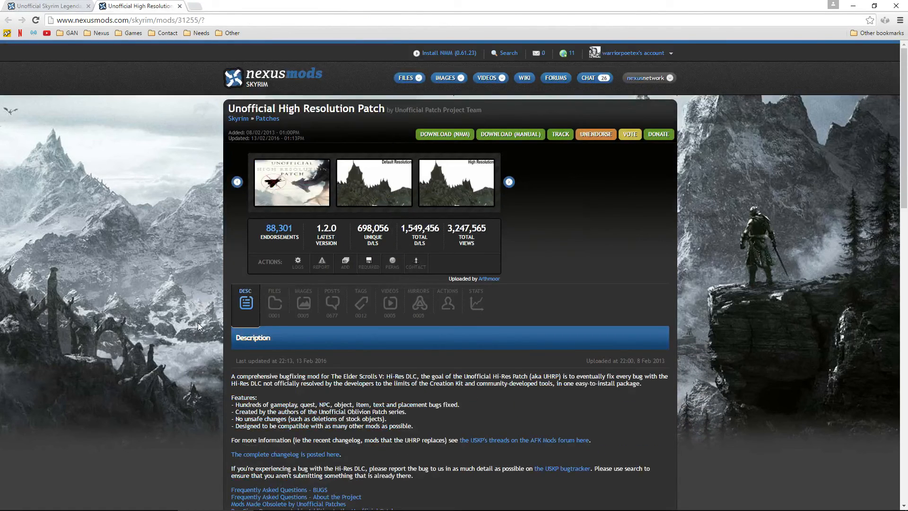
Step: Download the Unofficial High Resolution Patch main file with the mod manager, skipping the donation
scroll(197, 323, "down", 1)
left_click(274, 267)
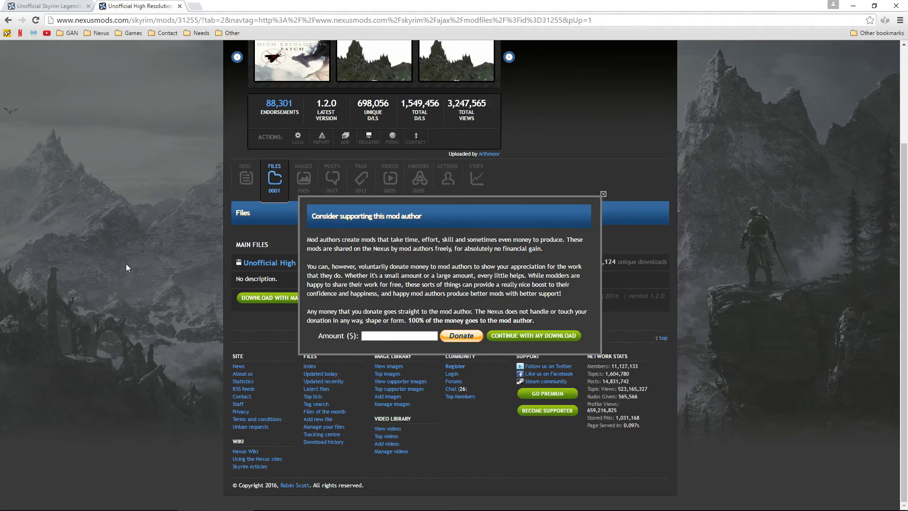
left_click(530, 337)
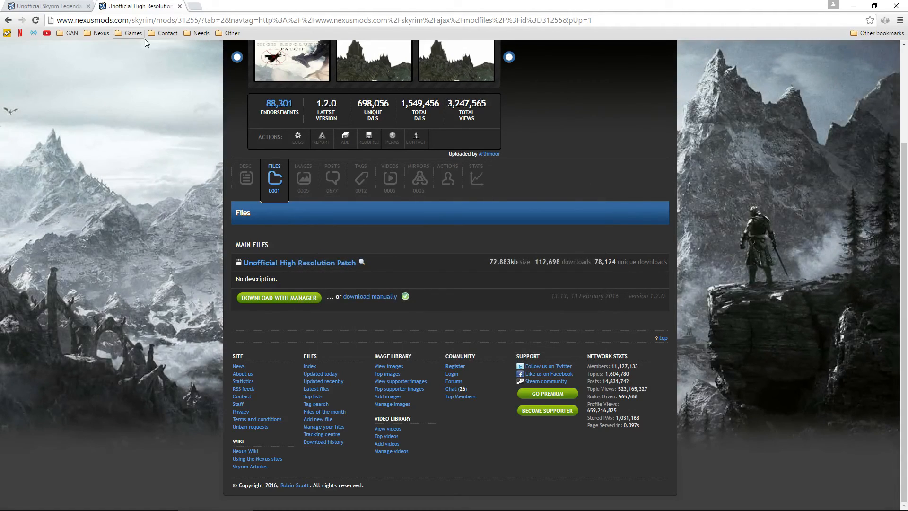
Step: Close the Nexus pages to return to Mod Organizer and delete the installed Unofficial Skyrim Legendary Edition Patch archive from the downloads
left_click(180, 6)
scroll(834, 80, "up", 4)
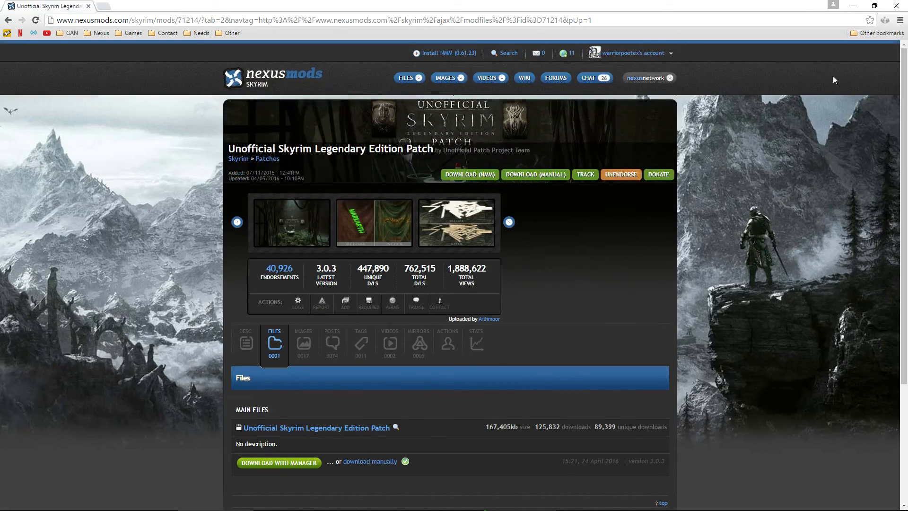
left_click(896, 6)
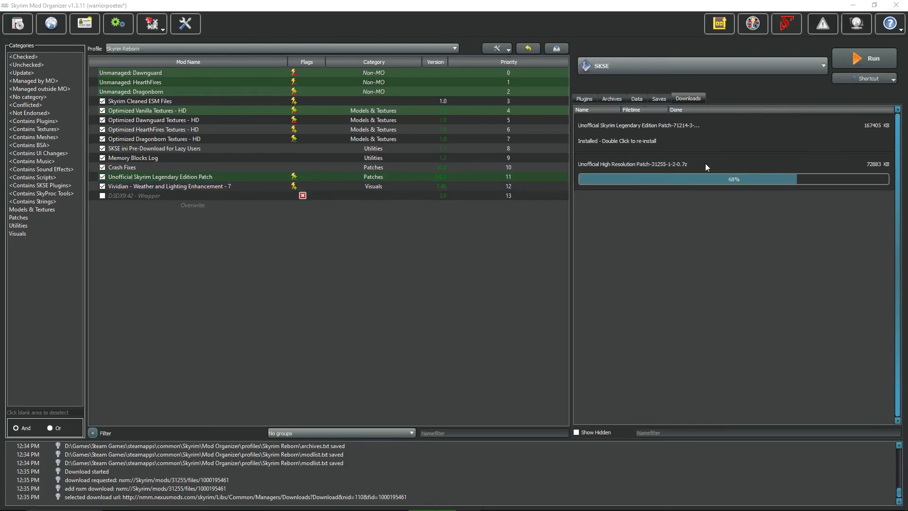
right_click(667, 135)
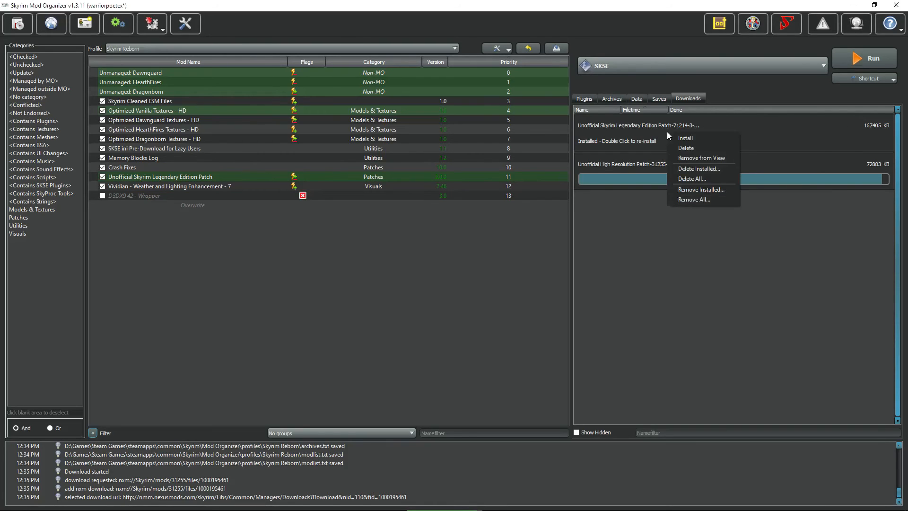
right_click(648, 134)
left_click(670, 150)
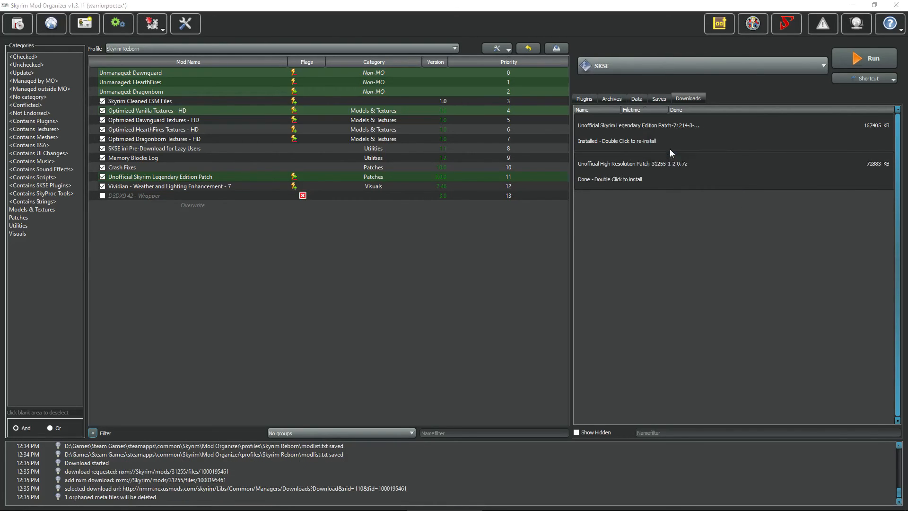
left_click(158, 178)
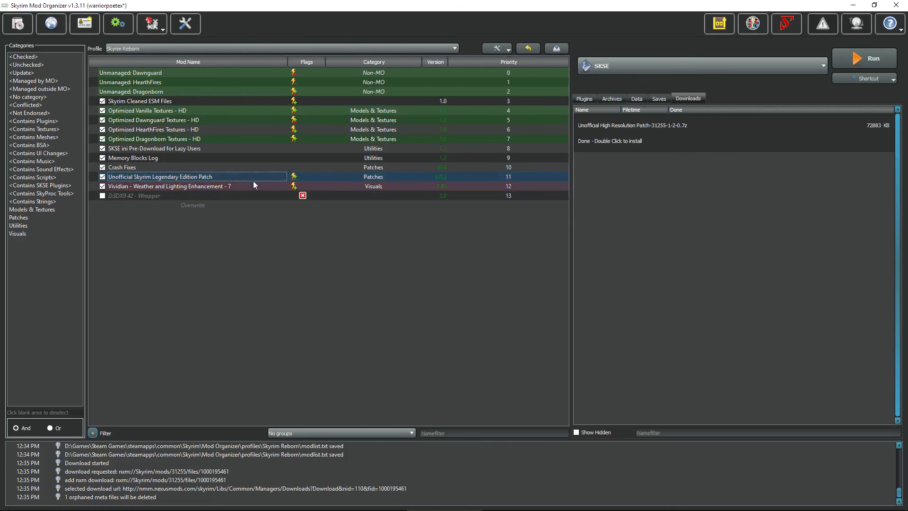
Step: Manually install the downloaded Unofficial High Resolution Patch, excluding its .bsl and .esp files
double_click(615, 132)
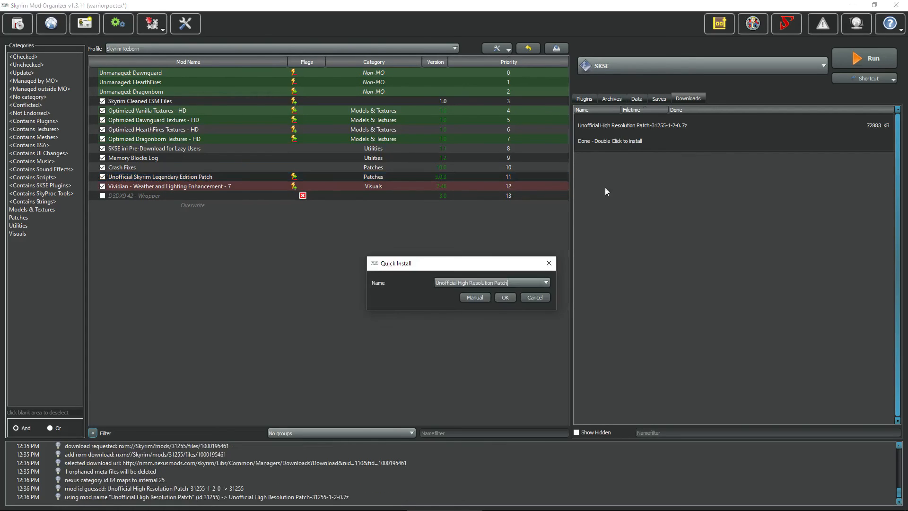
left_click(473, 297)
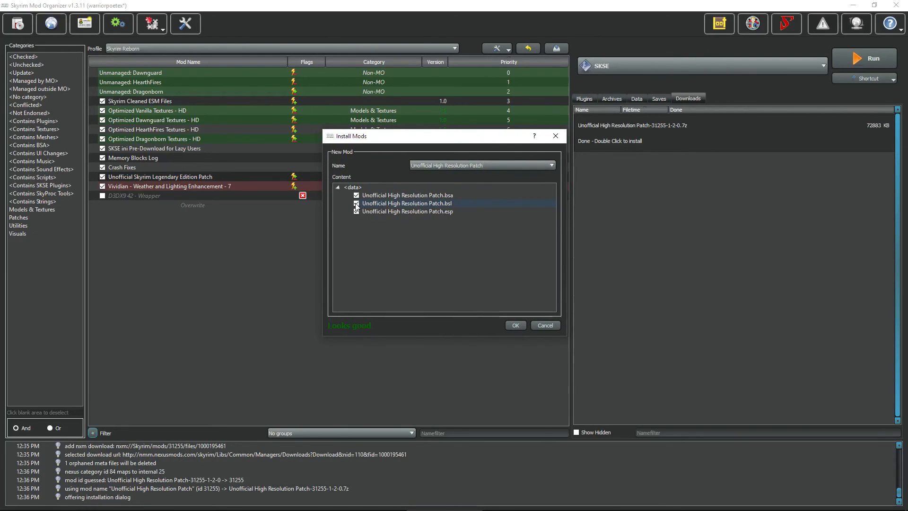
left_click(356, 203)
left_click(356, 211)
left_click(515, 325)
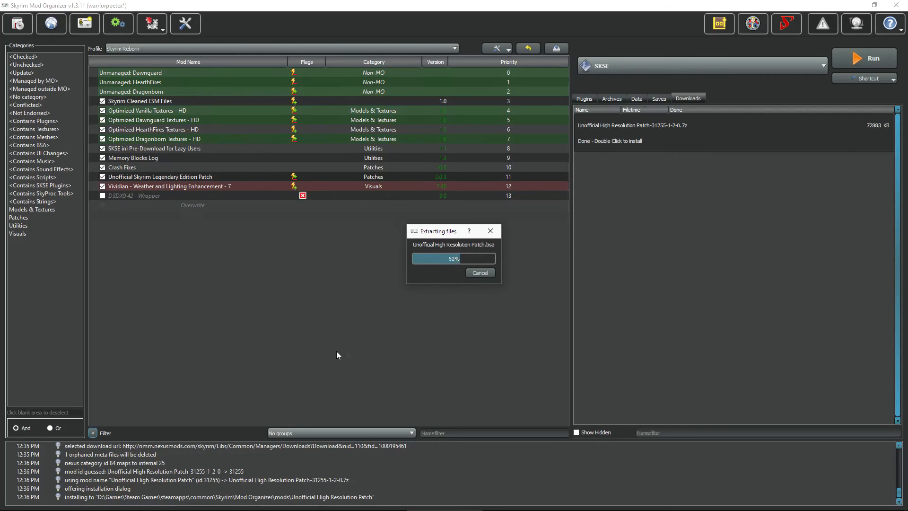
Step: Delete the Unofficial High Resolution Patch archive, then enable the mod and move it directly above Vividian - Weather and Lighting Enhancement, at priority 12
right_click(653, 136)
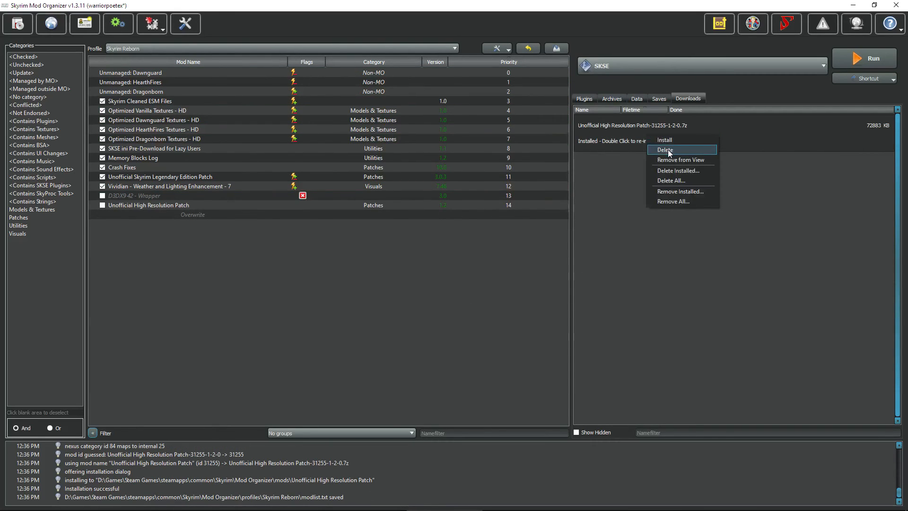
left_click(667, 150)
left_click(102, 205)
left_click_drag(172, 208, 179, 187)
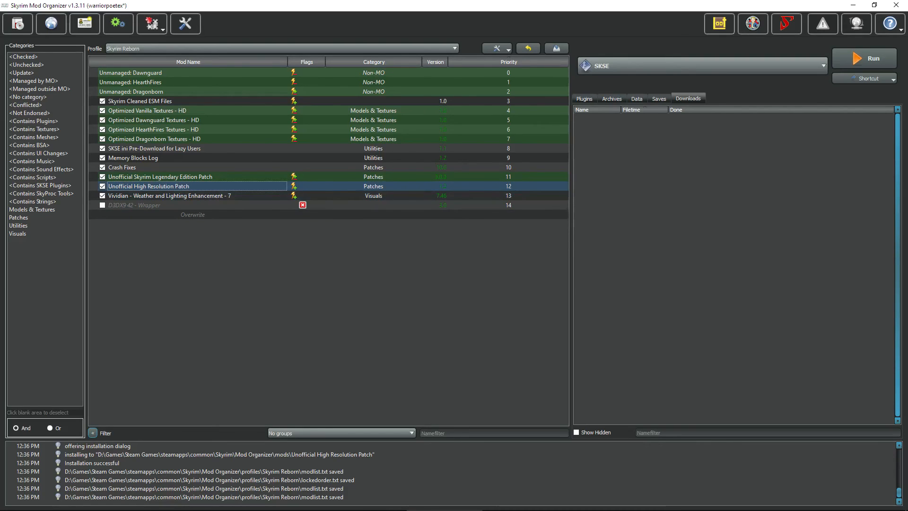
Step: Download the Enhanced Camera 1.3a main file from the Skyrim - Enhanced Camera page with the mod manager, accepting the SKSE requirement, and close the browser
left_click_drag(0, 14, 494, 17)
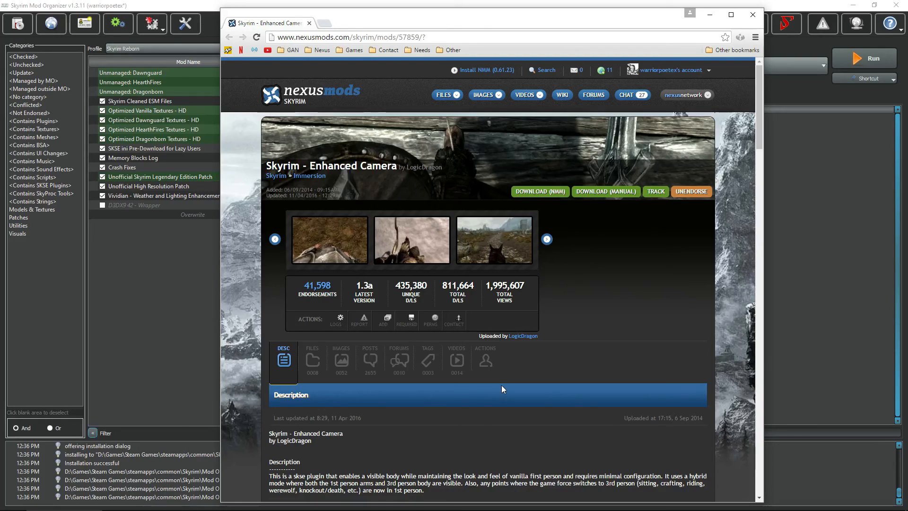
left_click(312, 360)
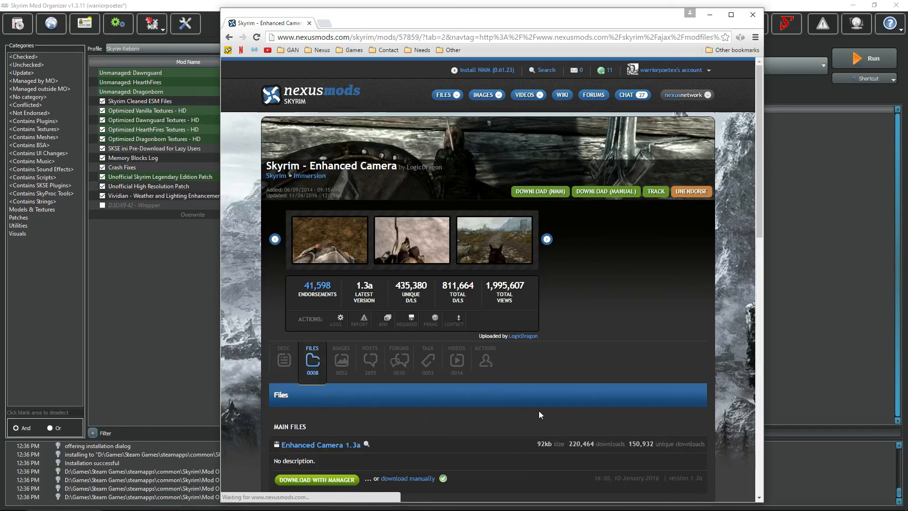
scroll(518, 413, "down", 3)
left_click(329, 338)
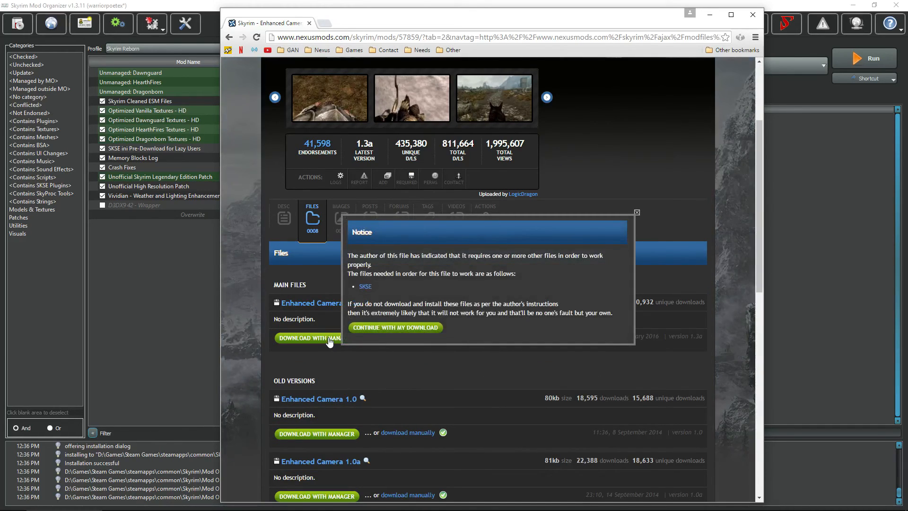
left_click(393, 327)
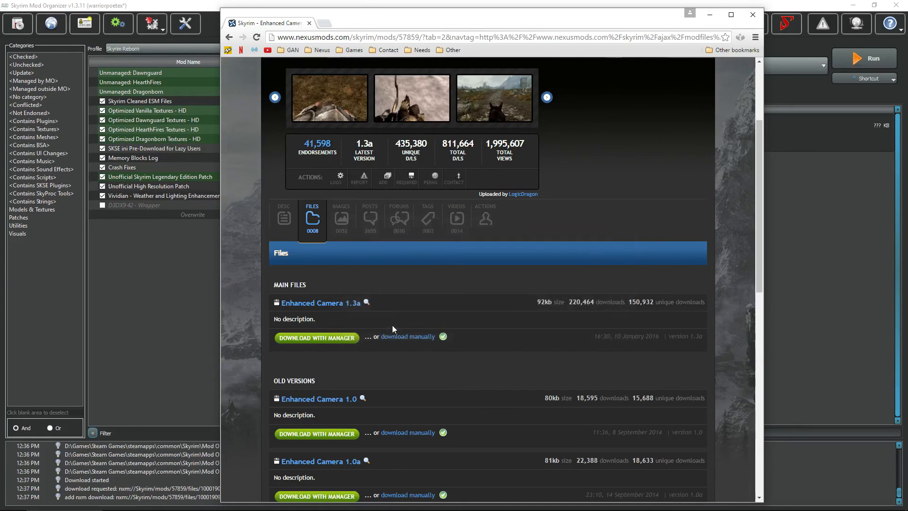
left_click(754, 16)
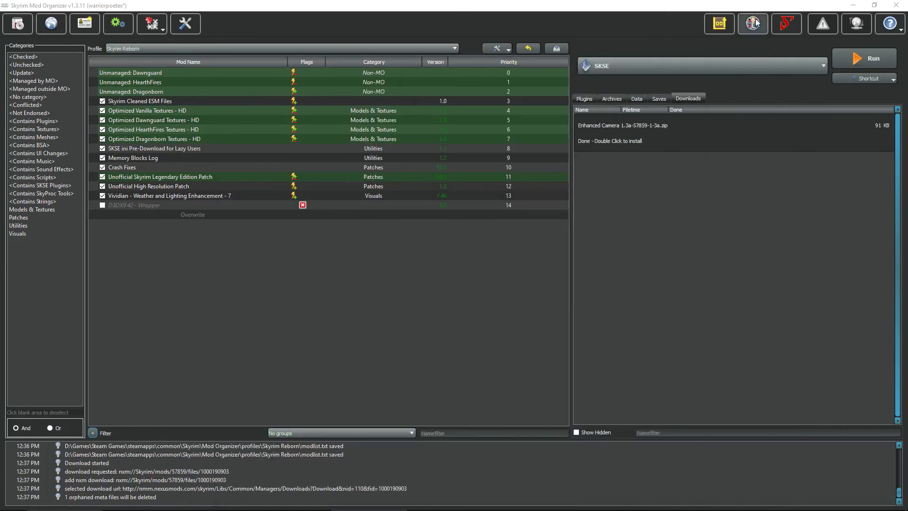
Step: Manually install Skyrim - Enhanced Camera without its readme and move it directly above Vividian - Weather and Lighting Enhancement, at priority 13
double_click(644, 134)
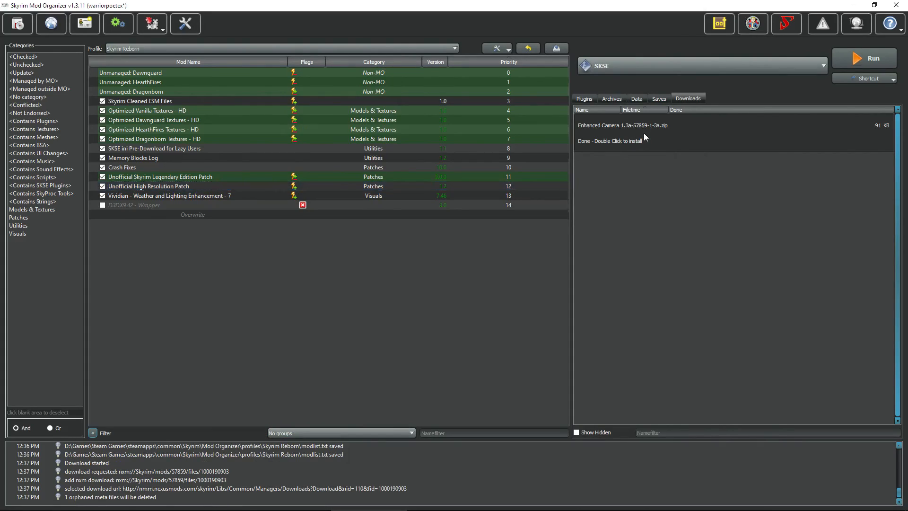
left_click(475, 297)
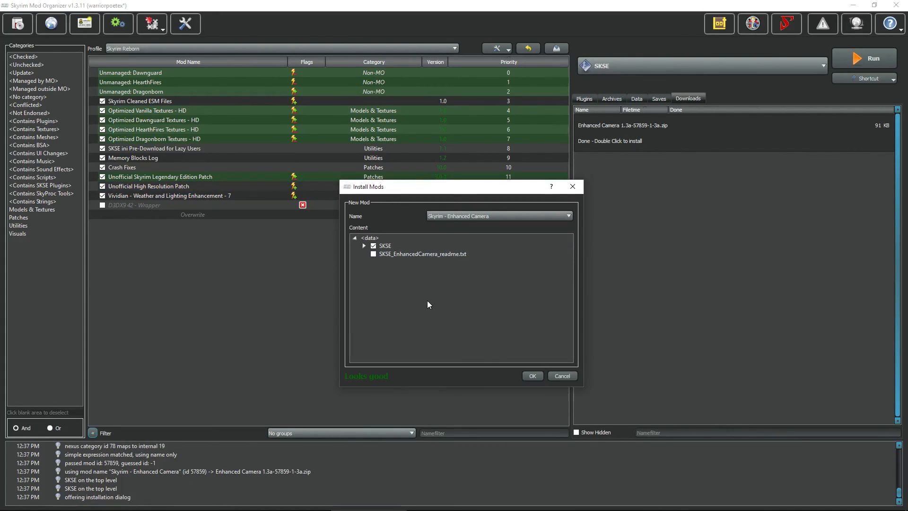
left_click(532, 376)
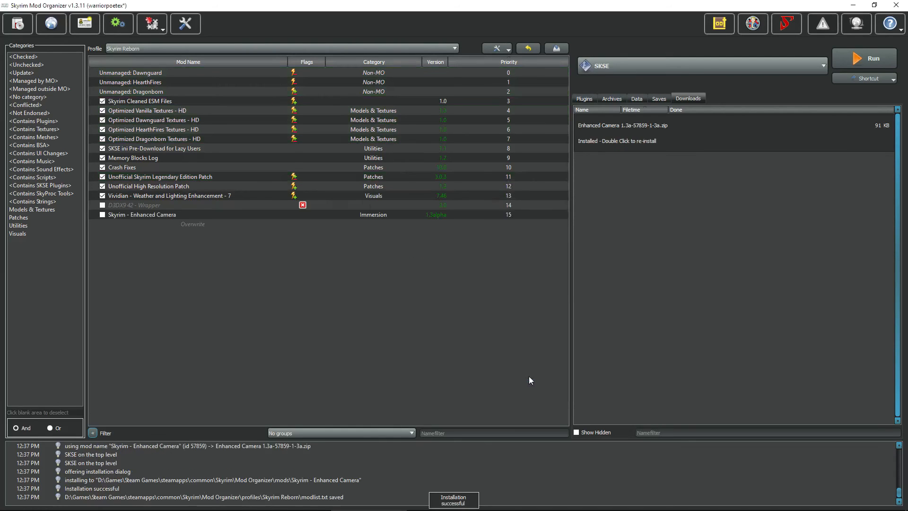
left_click_drag(276, 214, 278, 191)
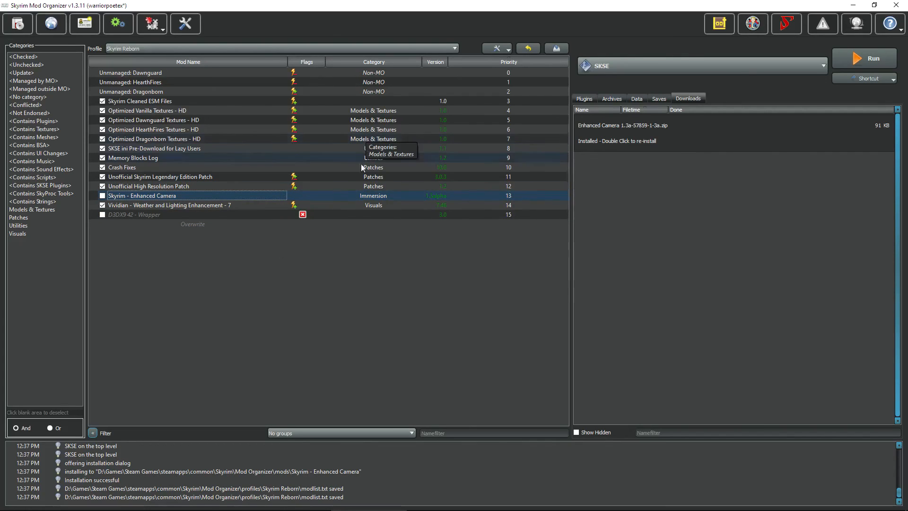
Step: Change Skyrim - Enhanced Camera's category from Immersion to Bugfixes, and clear its installed archive from the downloads
double_click(364, 197)
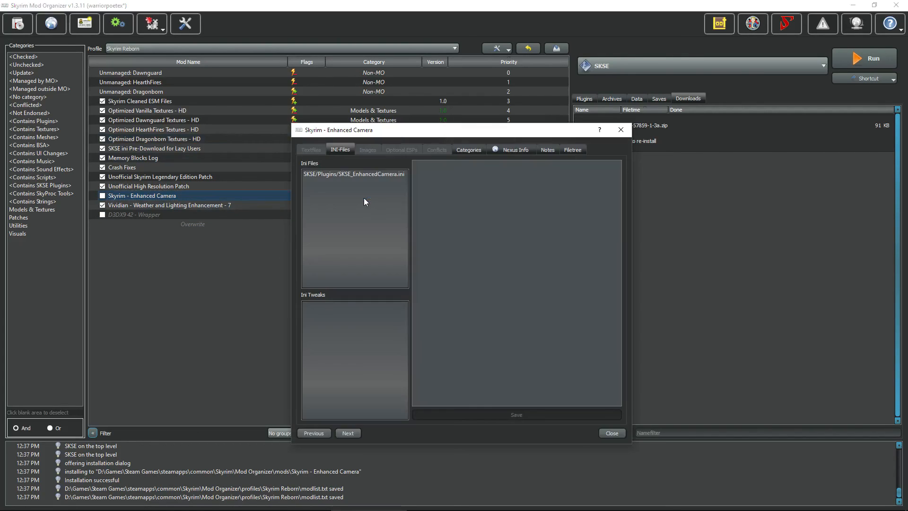
left_click(510, 150)
left_click(469, 150)
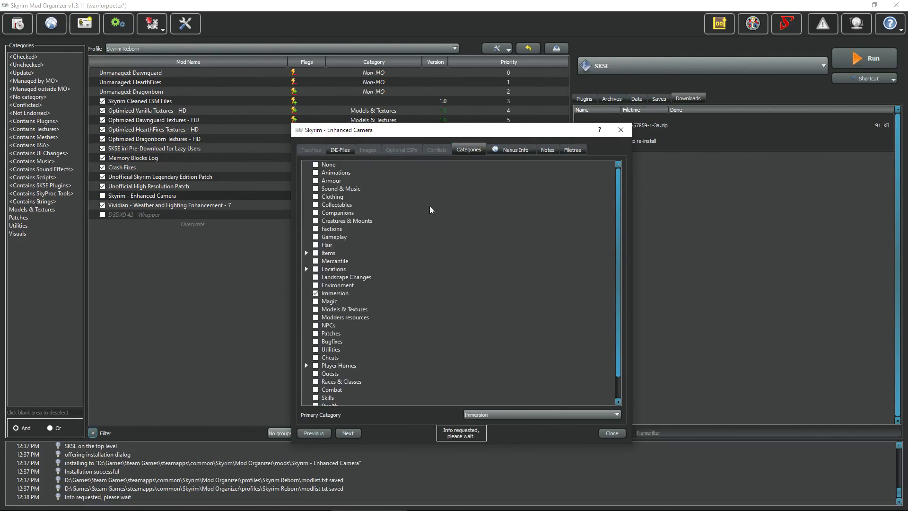
left_click(316, 293)
left_click(316, 342)
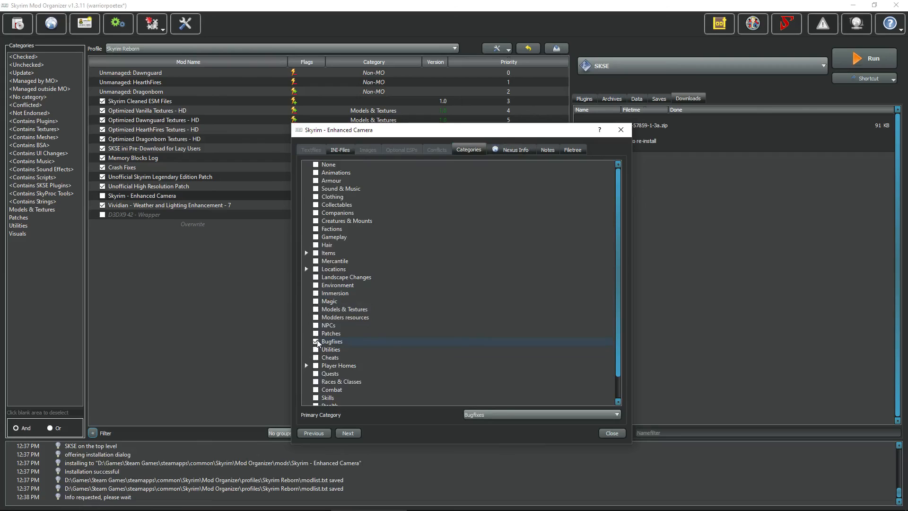
left_click(316, 341)
left_click(316, 342)
left_click(612, 433)
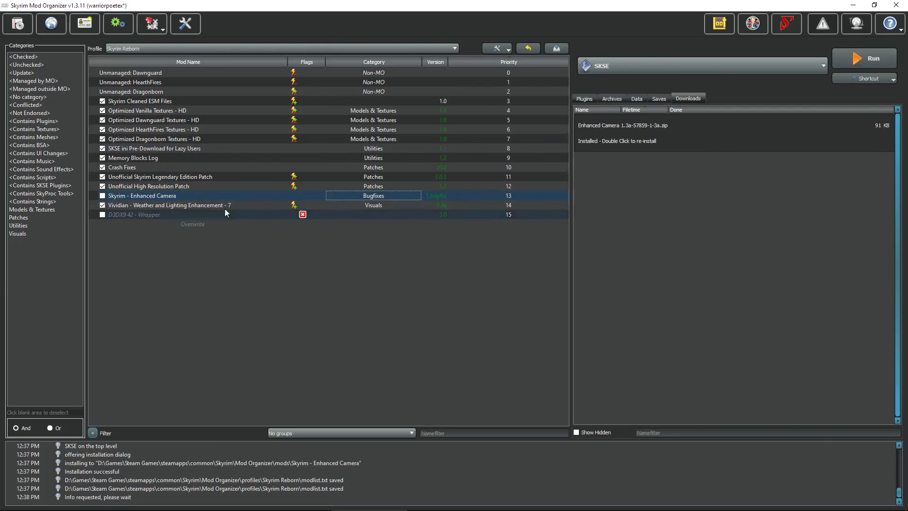
right_click(628, 138)
left_click(650, 159)
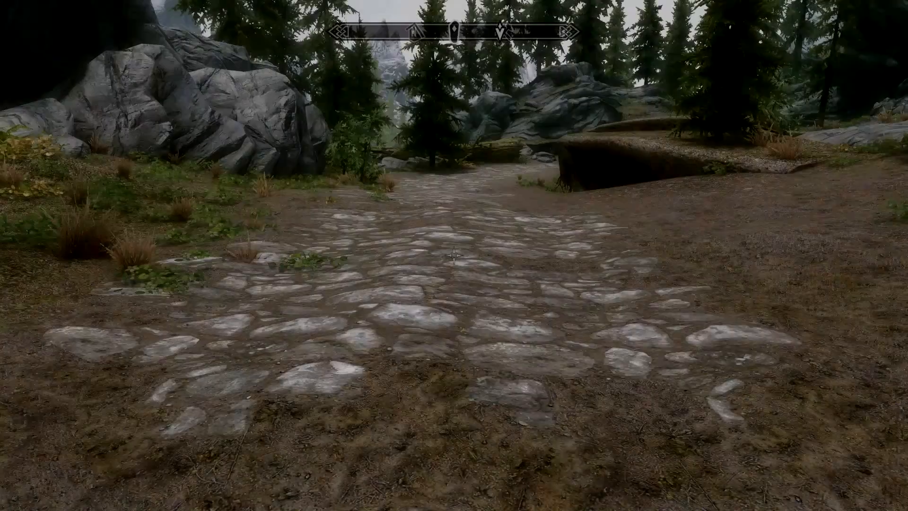
key("w")
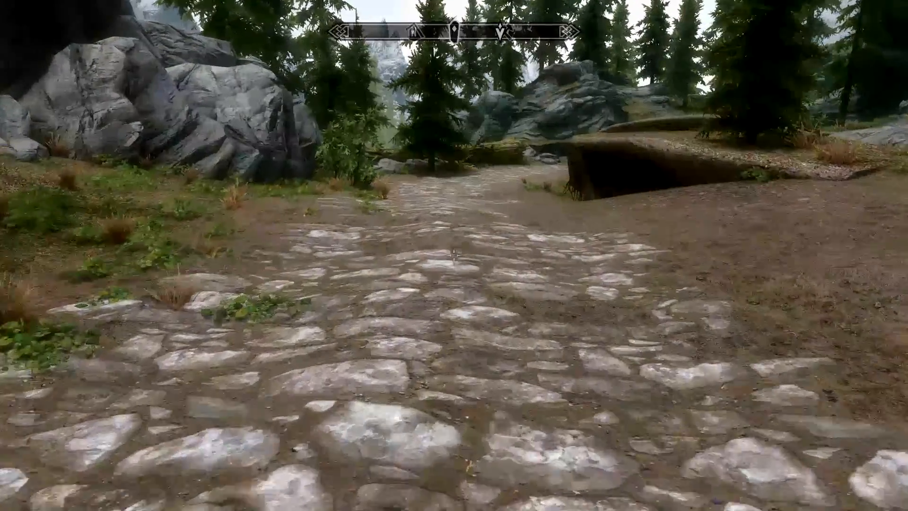
key("w")
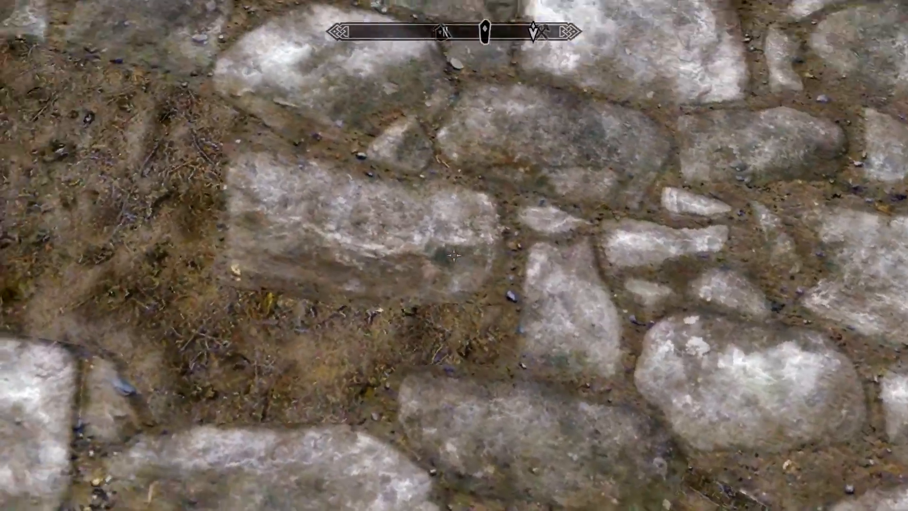
key("w")
key("w")
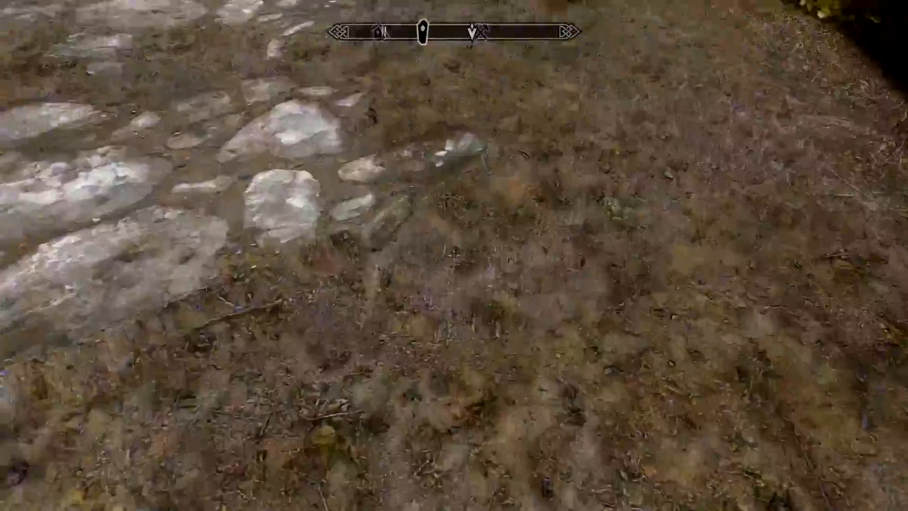
key("w")
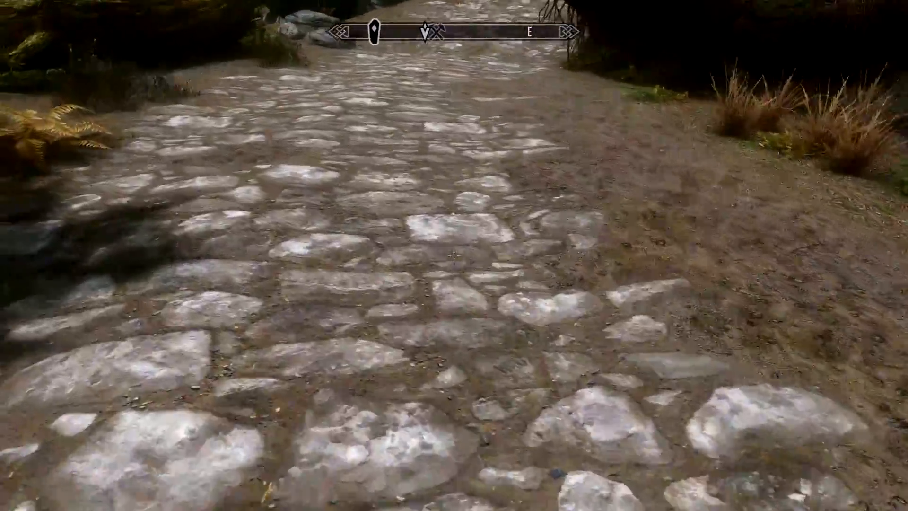
key("r")
key("w")
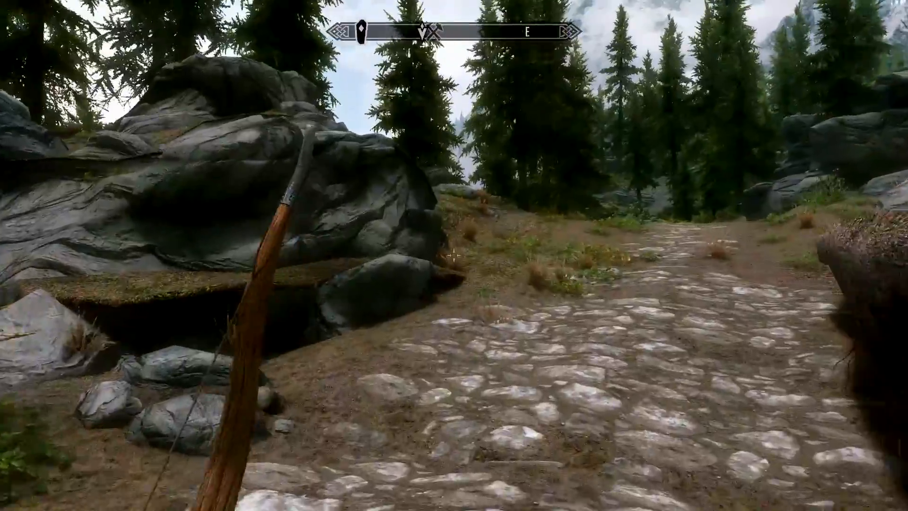
key("w")
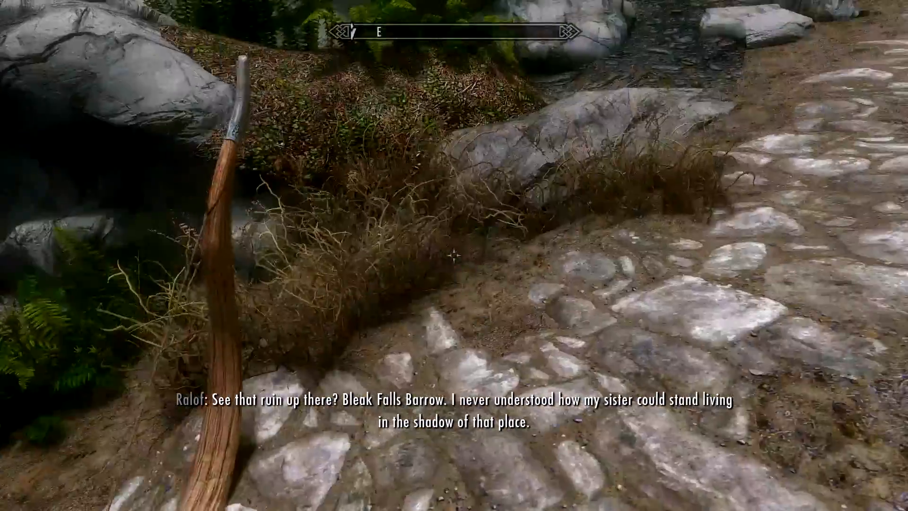
key("w")
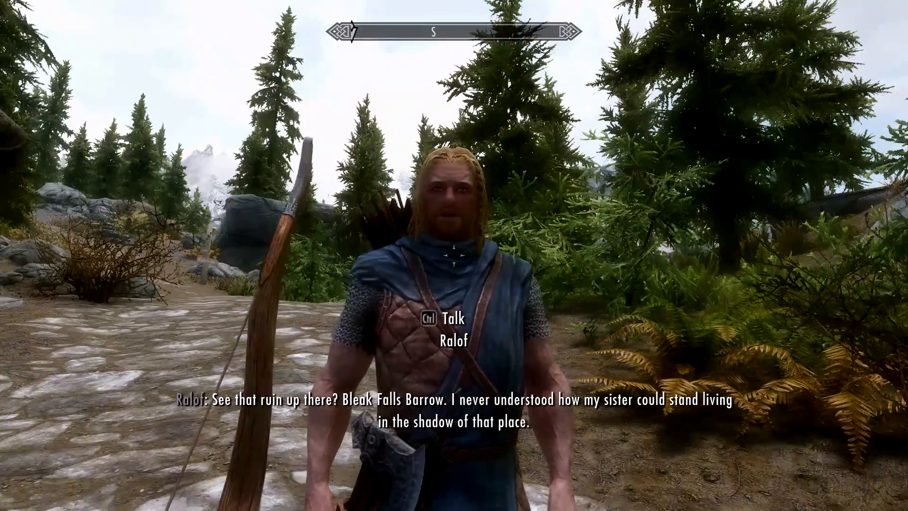
key("w")
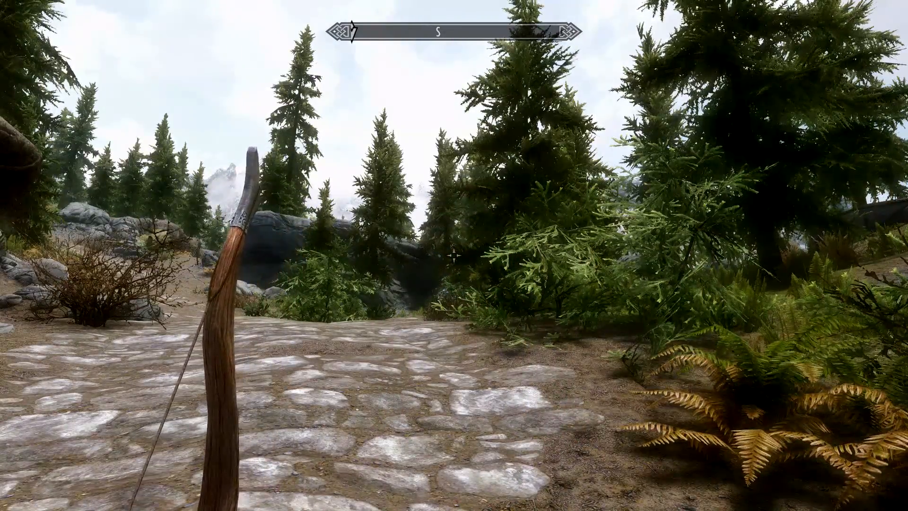
key("w")
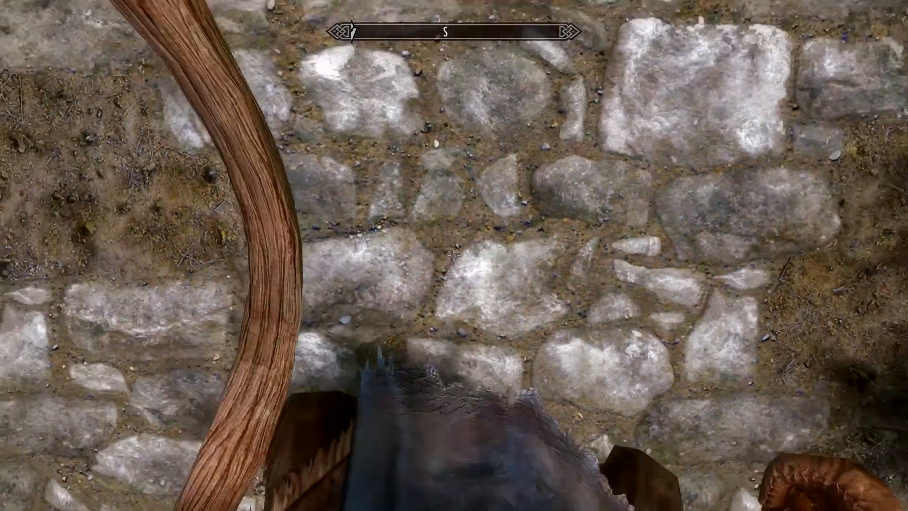
key("f")
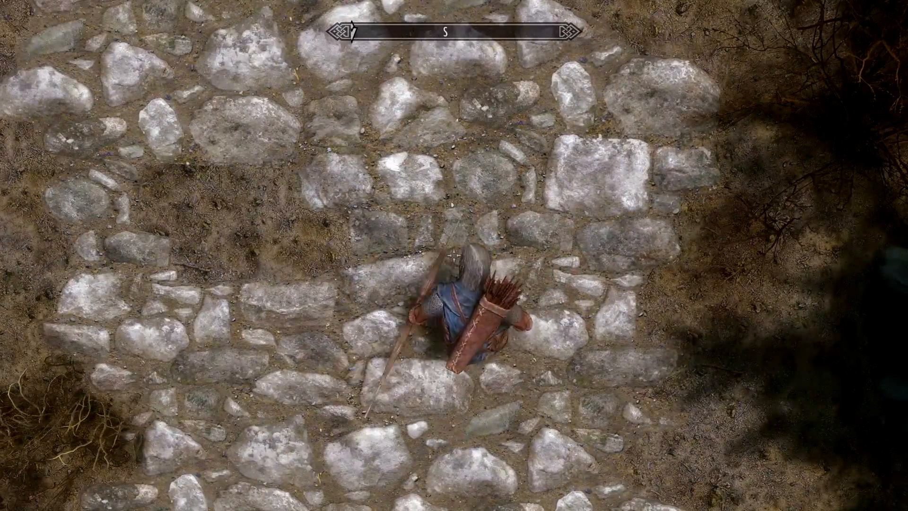
key("f")
key("w")
key("w")
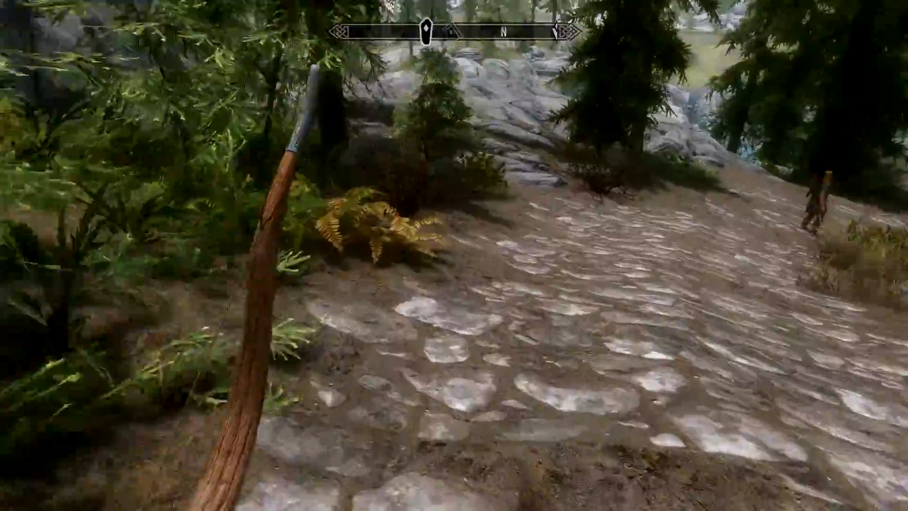
key("w")
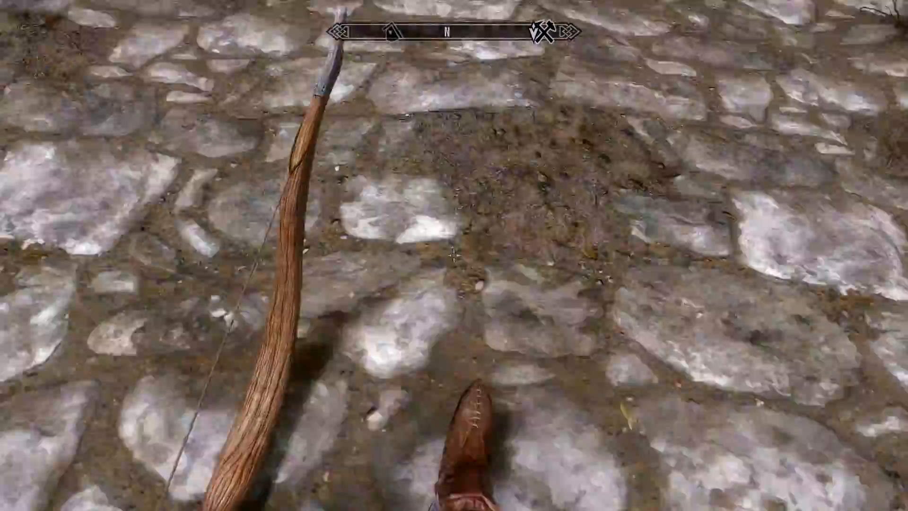
key("w")
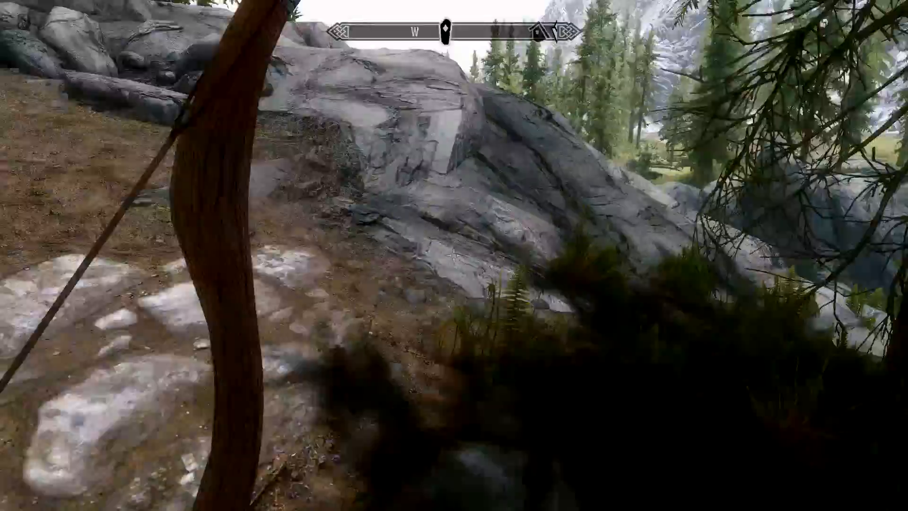
key("w")
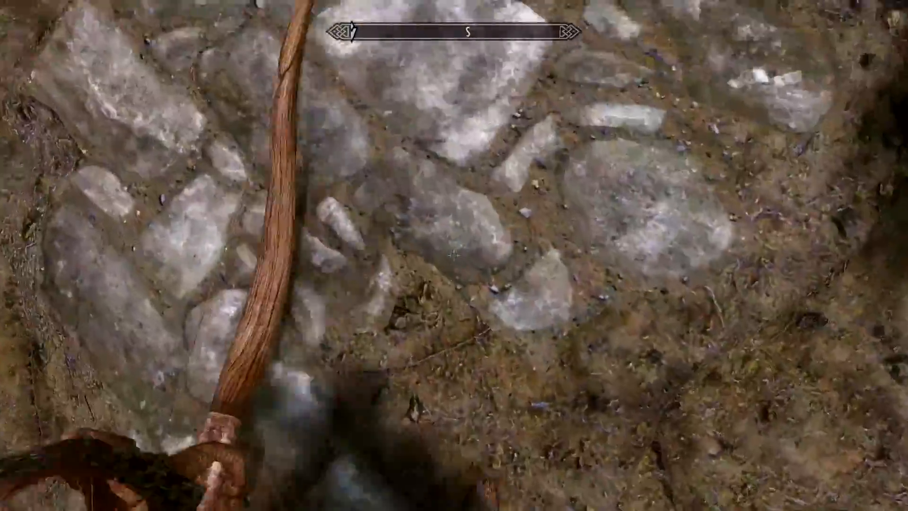
key("w")
key("w")
key("w")
key("w")
key("w")
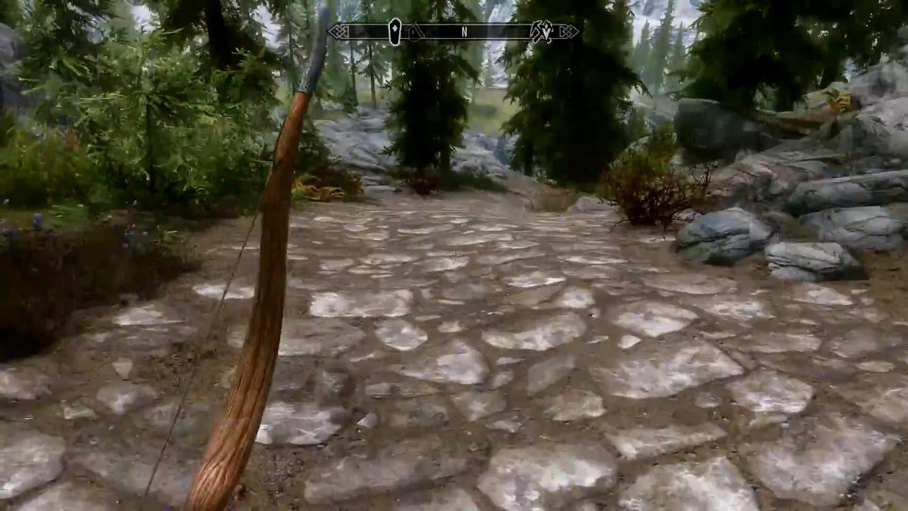
key("w")
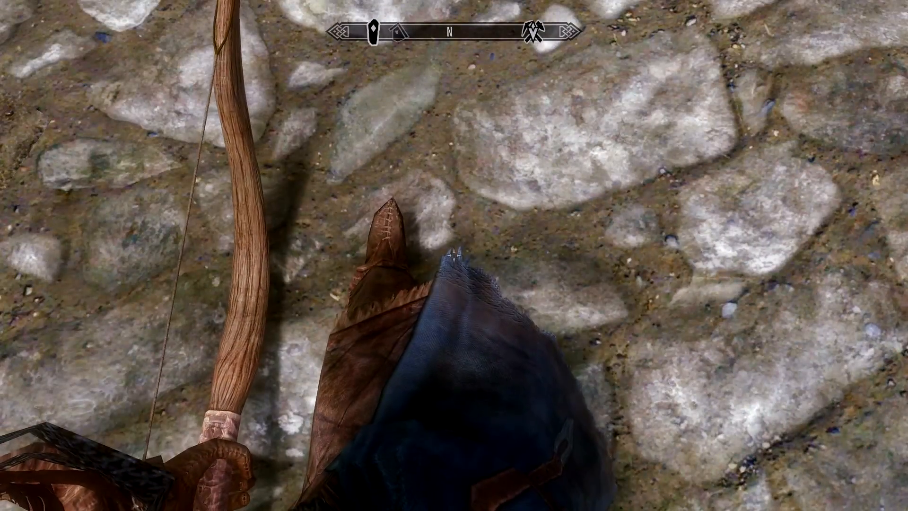